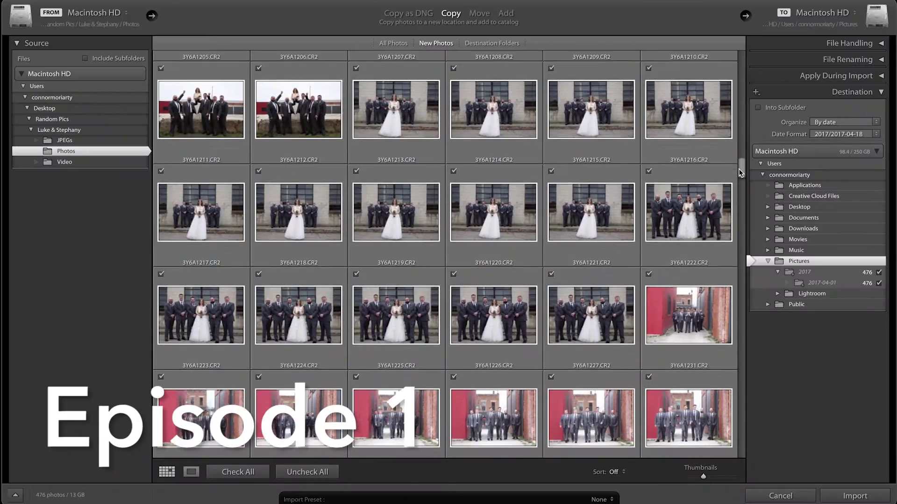
{"action": "left_click_drag", "start_coordinate": [739, 169], "coordinate": [742, 63]}
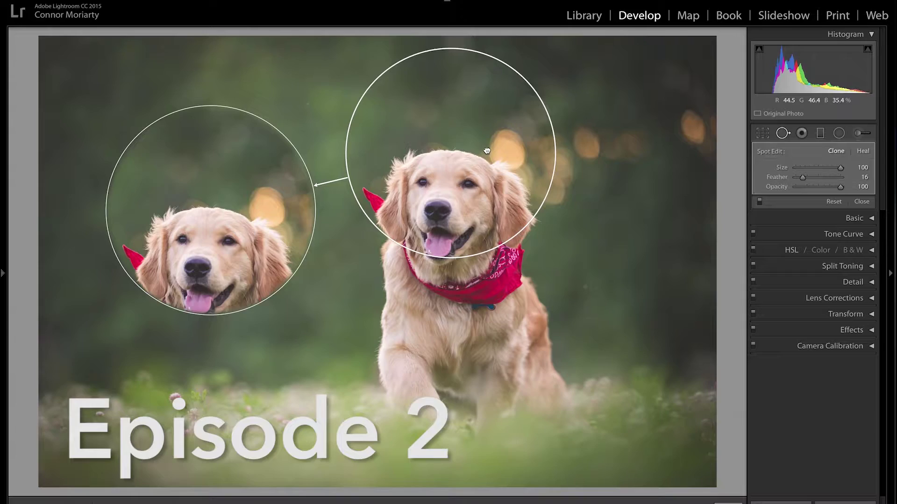
{"action": "mouse_move", "coordinate": [487, 151]}
{"action": "left_mouse_down"}
{"action": "mouse_move", "coordinate": [474, 134]}
{"action": "mouse_move", "coordinate": [466, 196]}
{"action": "mouse_move", "coordinate": [523, 232]}
{"action": "left_mouse_up"}
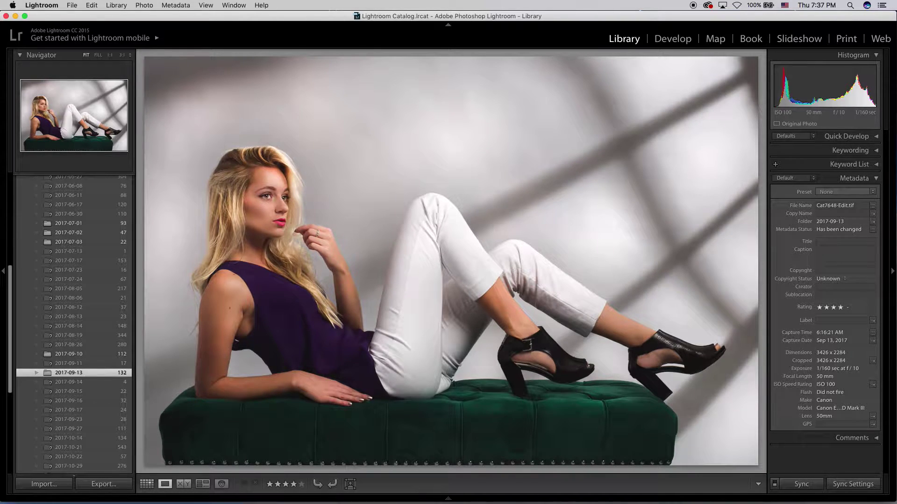
Page through the selected edited studio photos one by one in the single-photo view.
{"action": "key", "text": "Right"}
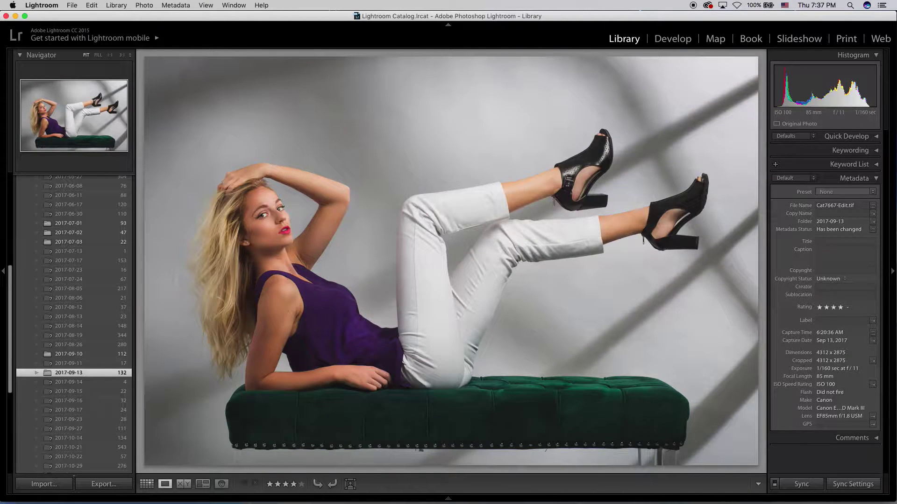
{"action": "key", "text": "Right"}
{"action": "key", "text": "Right"}
{"action": "key", "text": "Right"}
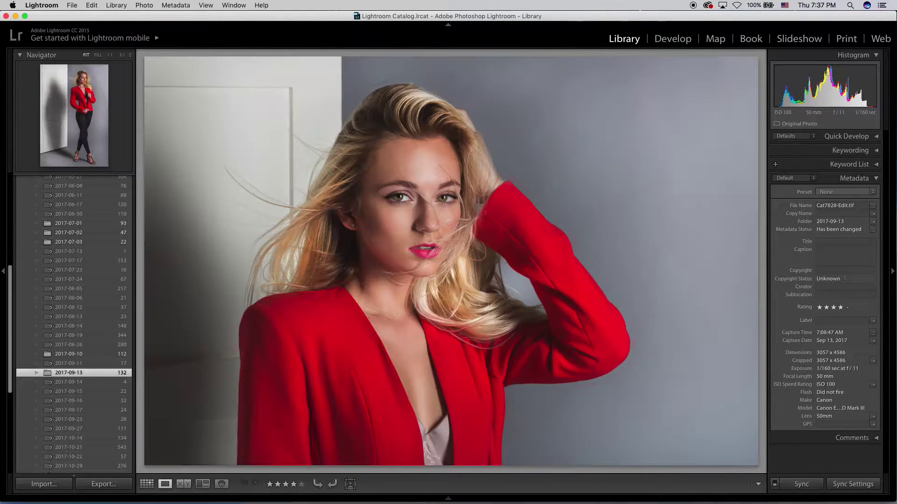
{"action": "key", "text": "Right"}
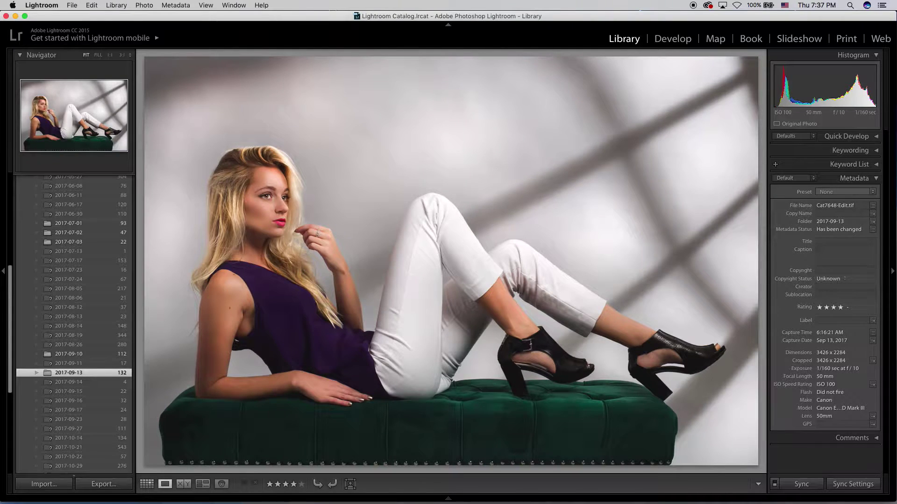
{"action": "key", "text": "Right"}
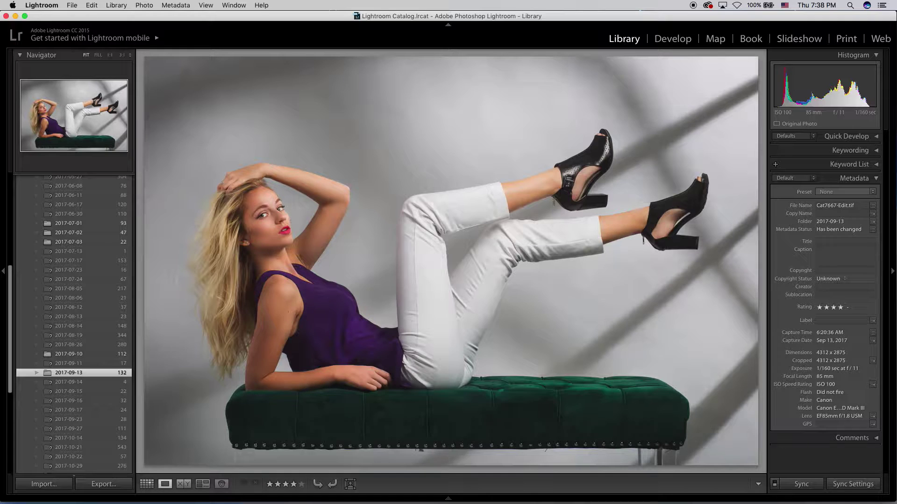
Show the folder's photos as a grid and open the export settings for the five selected photos.
{"action": "left_click", "coordinate": [146, 485]}
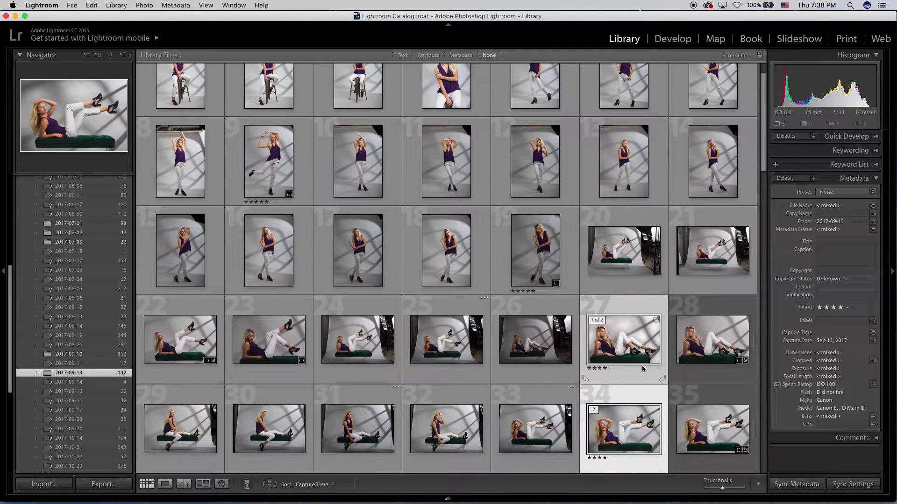
{"action": "left_click", "coordinate": [75, 5]}
{"action": "left_click", "coordinate": [96, 118]}
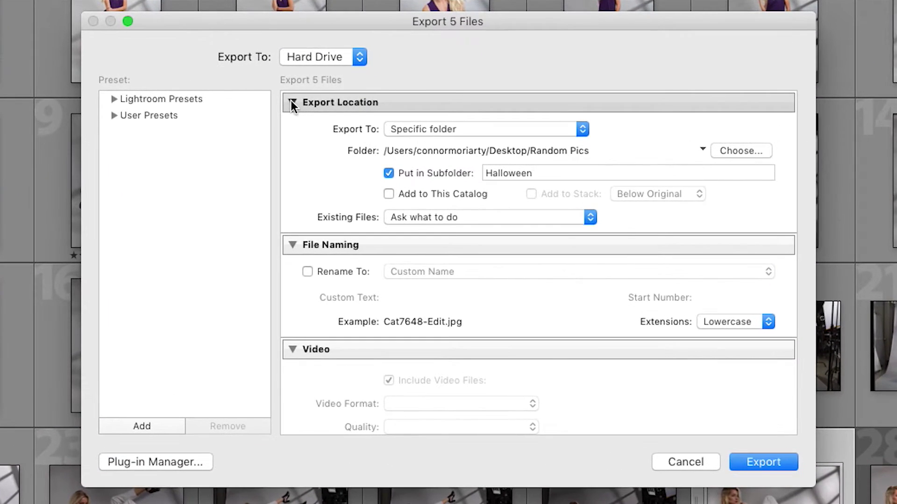
Collapse all export settings sections, from Export Location through Post-Processing.
{"action": "left_click", "coordinate": [291, 101]}
{"action": "left_click", "coordinate": [292, 126]}
{"action": "left_click", "coordinate": [293, 154]}
{"action": "left_click", "coordinate": [293, 175]}
{"action": "left_click", "coordinate": [292, 199]}
{"action": "left_click", "coordinate": [291, 223]}
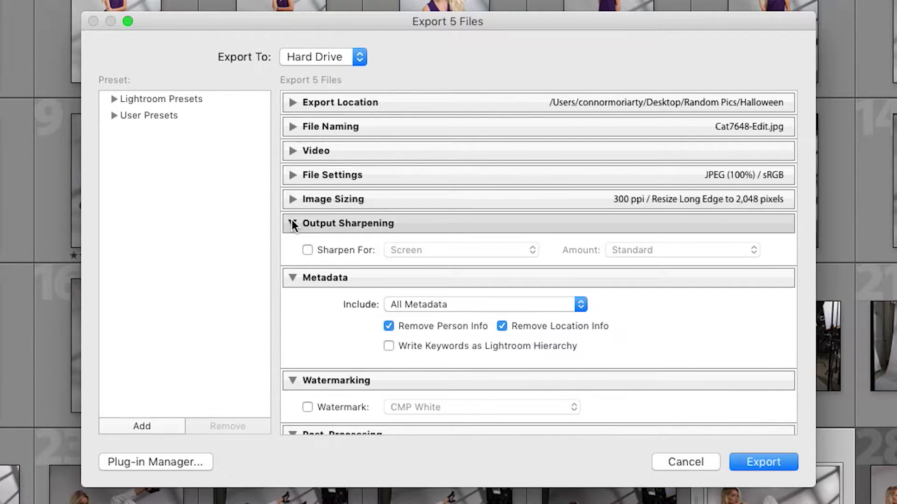
{"action": "left_click", "coordinate": [294, 247]}
{"action": "left_click", "coordinate": [294, 272]}
{"action": "left_click", "coordinate": [294, 296]}
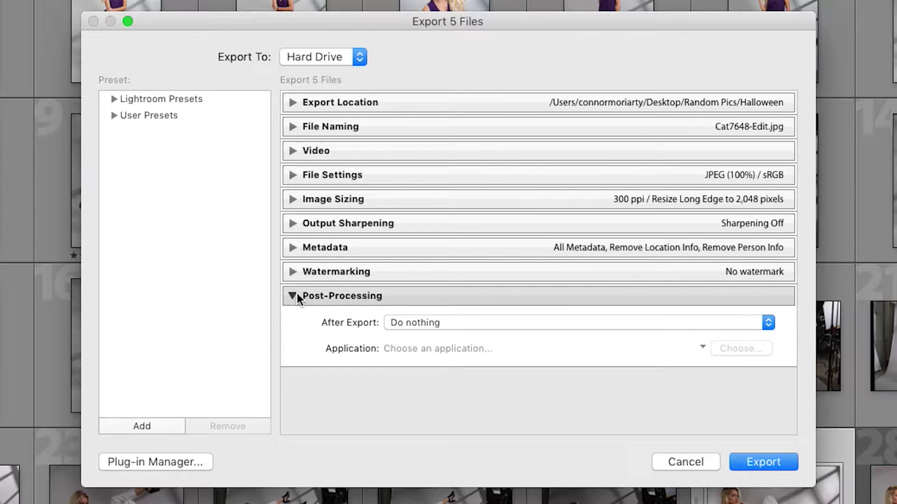
Expand Export Location and set the specific export folder to the Desktop.
{"action": "left_click", "coordinate": [291, 101]}
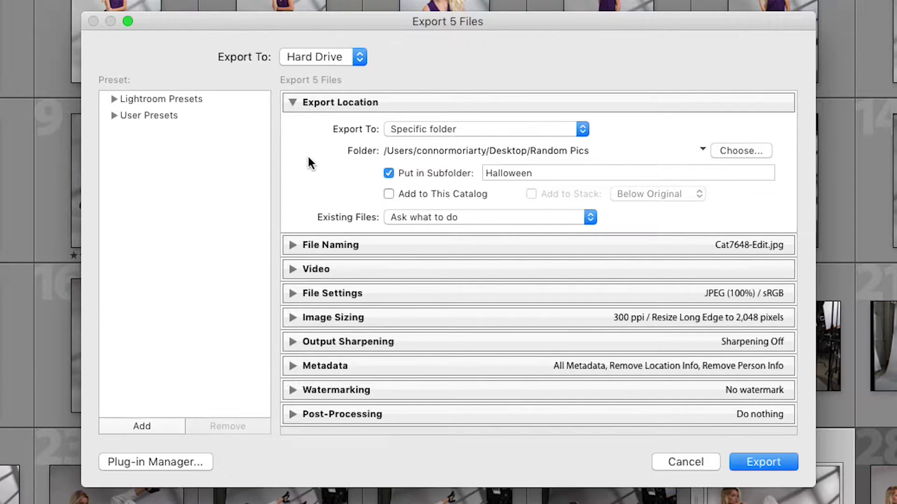
{"action": "left_click", "coordinate": [436, 129]}
{"action": "left_click", "coordinate": [326, 139]}
{"action": "left_click", "coordinate": [747, 150]}
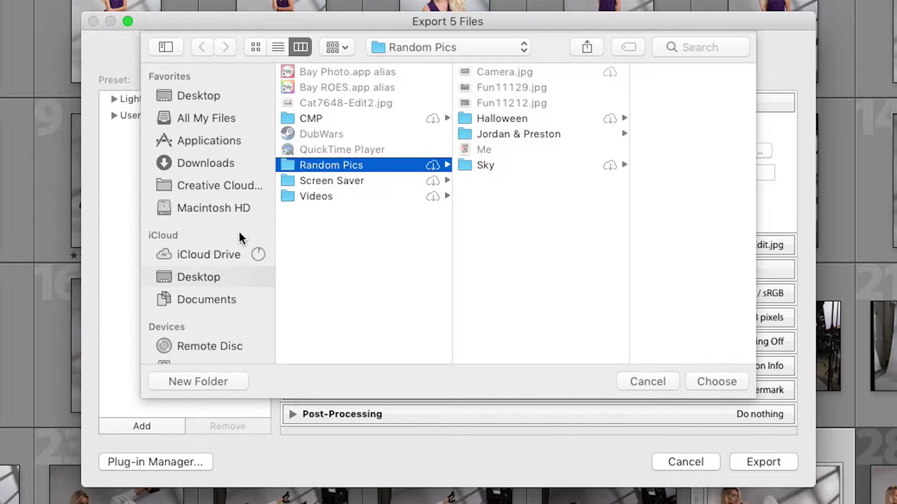
{"action": "left_click", "coordinate": [207, 277]}
{"action": "left_click", "coordinate": [723, 381]}
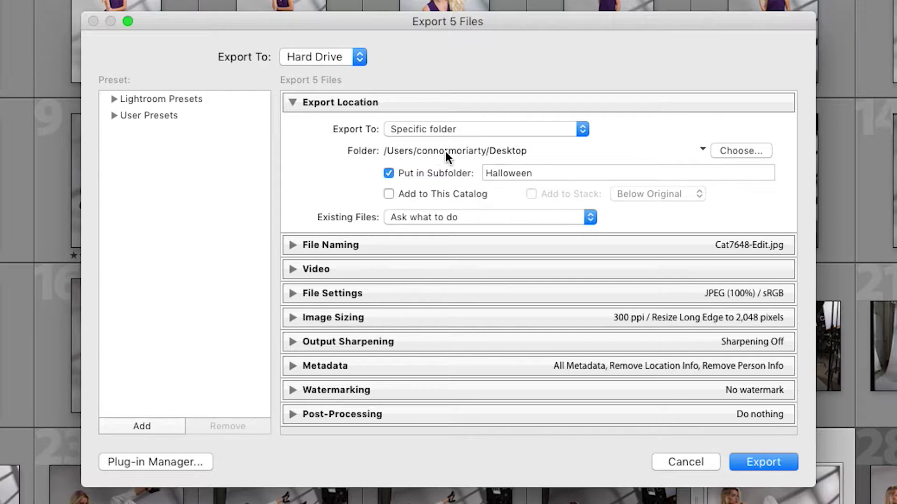
Name the export subfolder Studio Shoot and have the exported files put in it.
{"action": "left_click", "coordinate": [562, 172]}
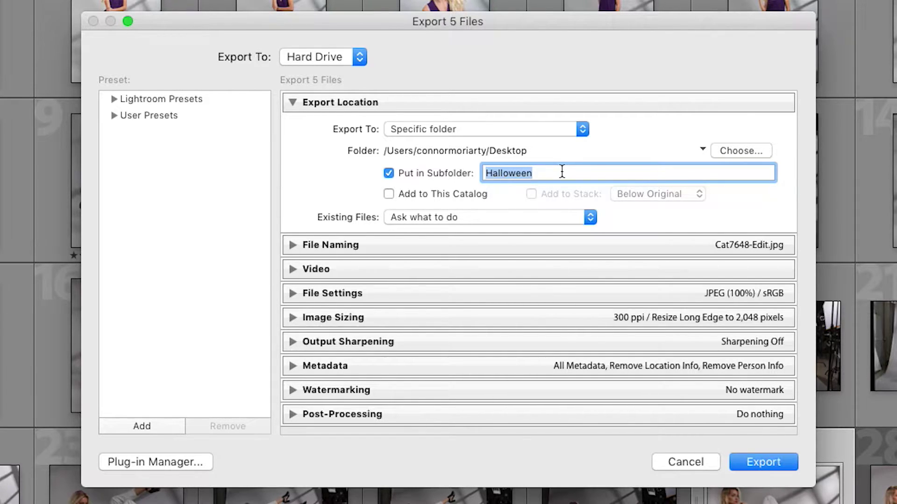
{"action": "type", "text": "S"}
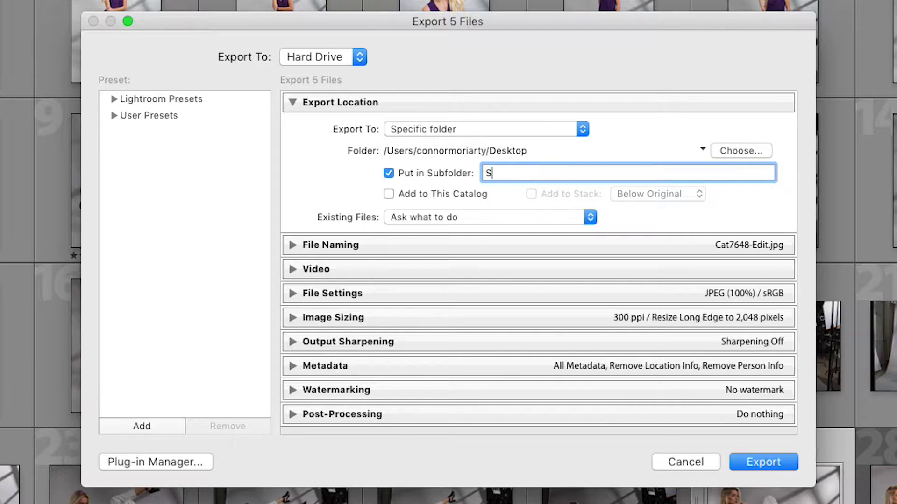
{"action": "type", "text": "tudio Shoot"}
{"action": "left_click", "coordinate": [374, 167]}
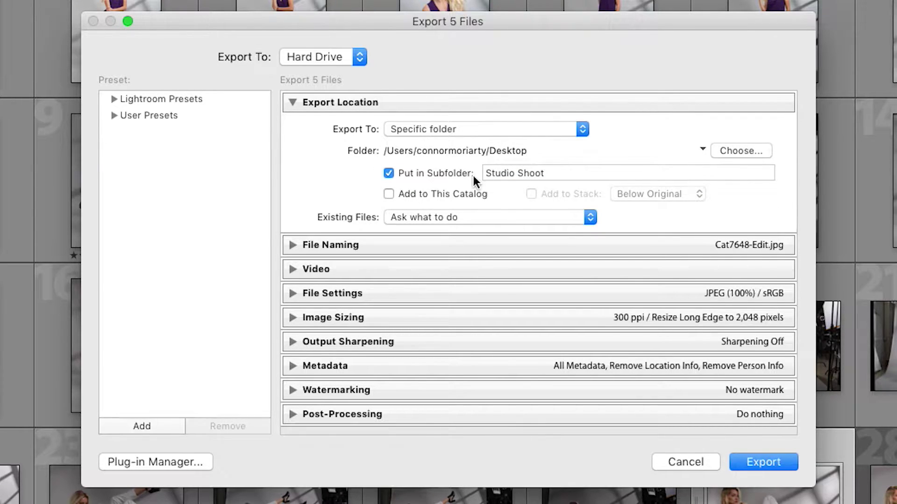
{"action": "left_click", "coordinate": [389, 174]}
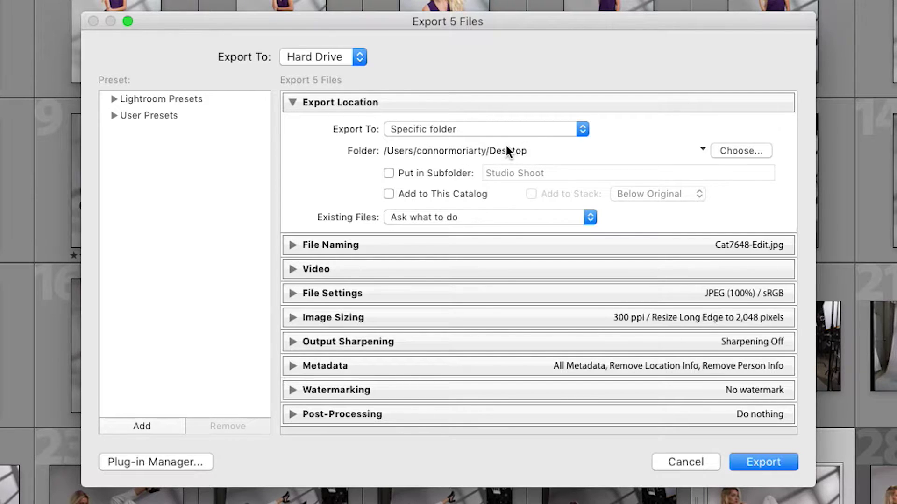
{"action": "left_click", "coordinate": [389, 173]}
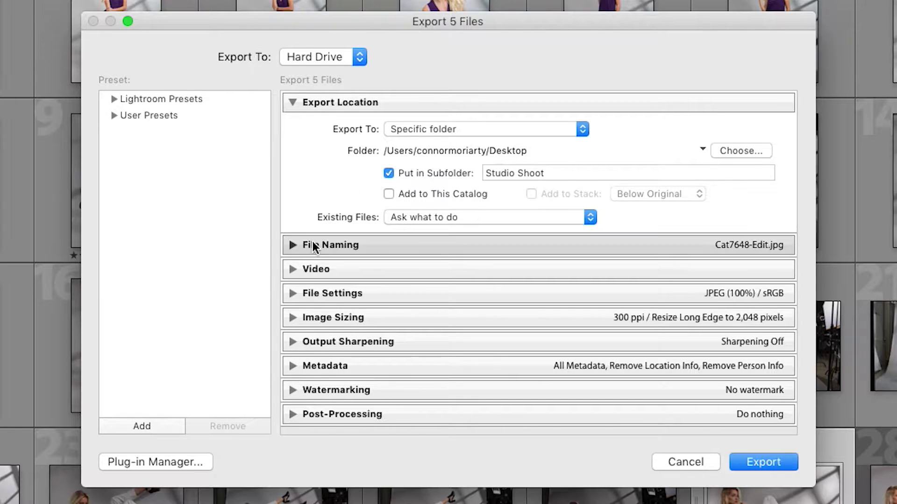
Expand File Naming and enable renaming with the Custom Name template and the custom text Photo Shoot.
{"action": "left_click", "coordinate": [293, 244]}
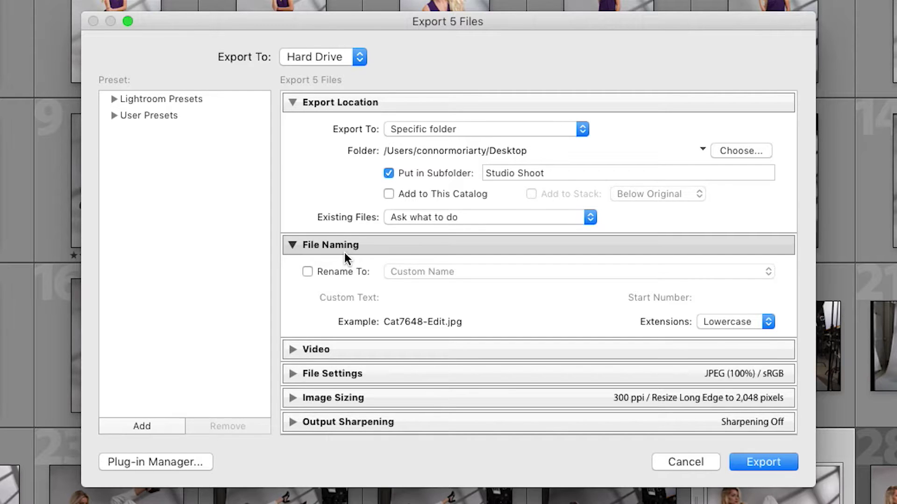
{"action": "left_click", "coordinate": [307, 272]}
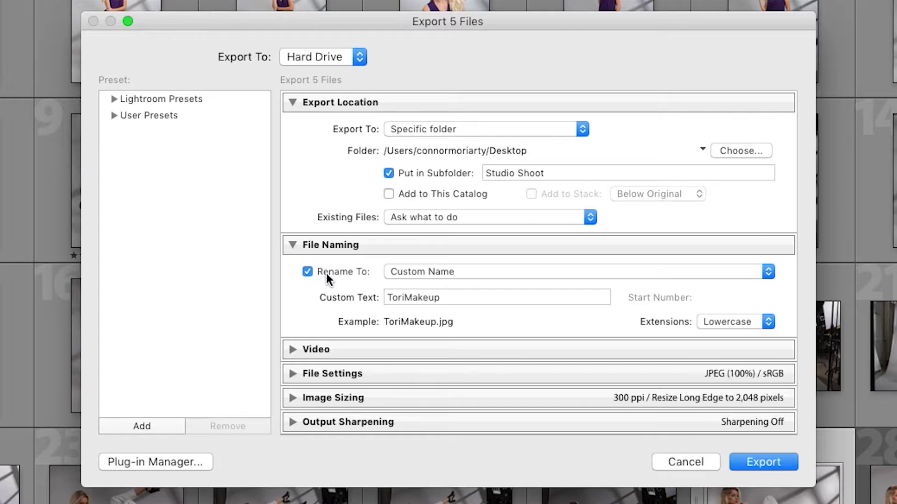
{"action": "left_click", "coordinate": [429, 273]}
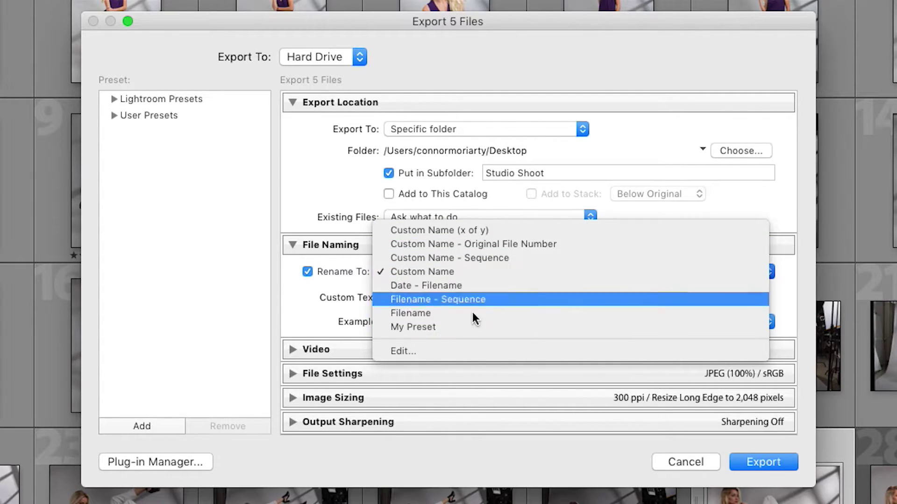
{"action": "left_click", "coordinate": [492, 271]}
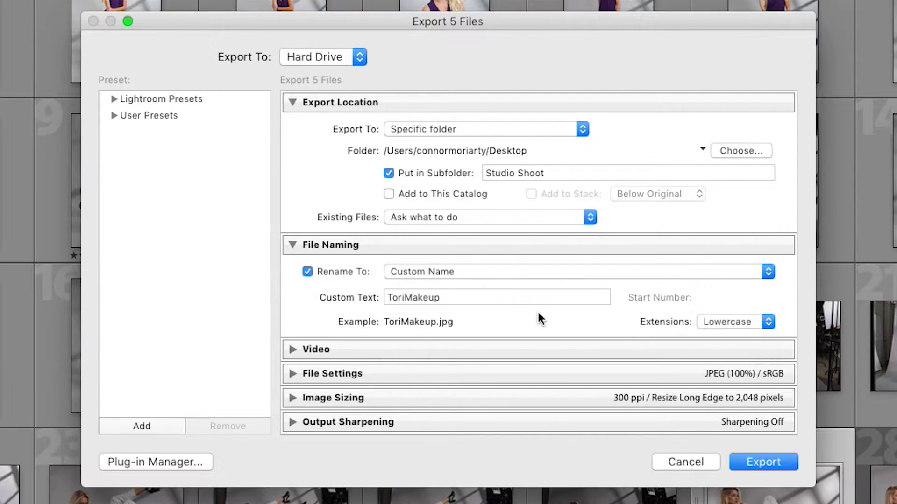
{"action": "double_click", "coordinate": [464, 297]}
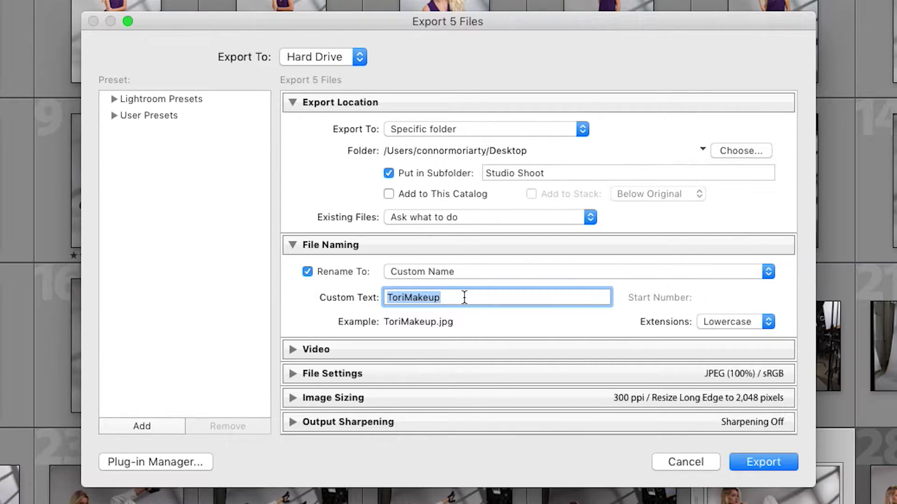
{"action": "type", "text": "Photo Shoot"}
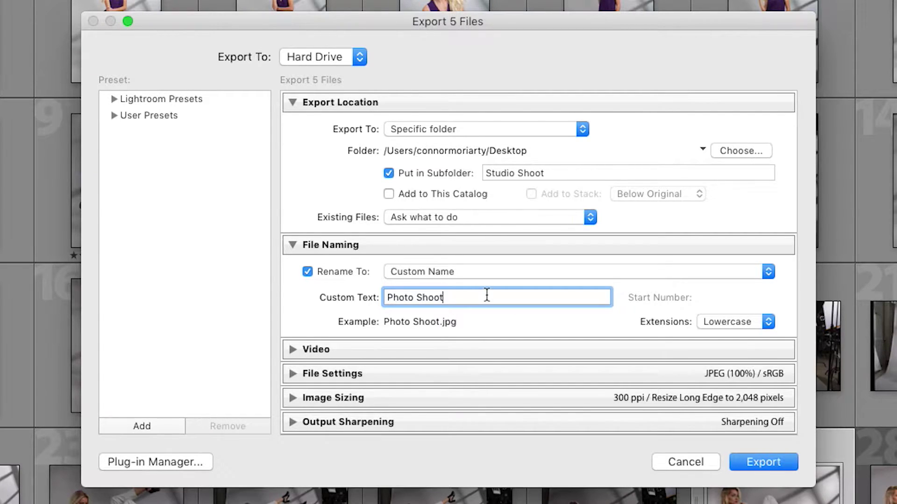
Look at the Filename Template Editor for the custom name, close it, and turn off renaming of the exported files.
{"action": "left_click", "coordinate": [493, 272]}
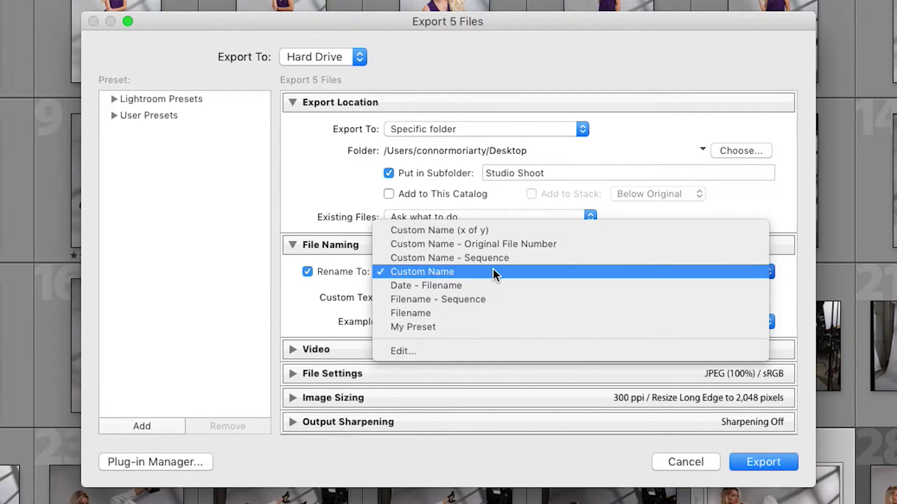
{"action": "left_click", "coordinate": [480, 351]}
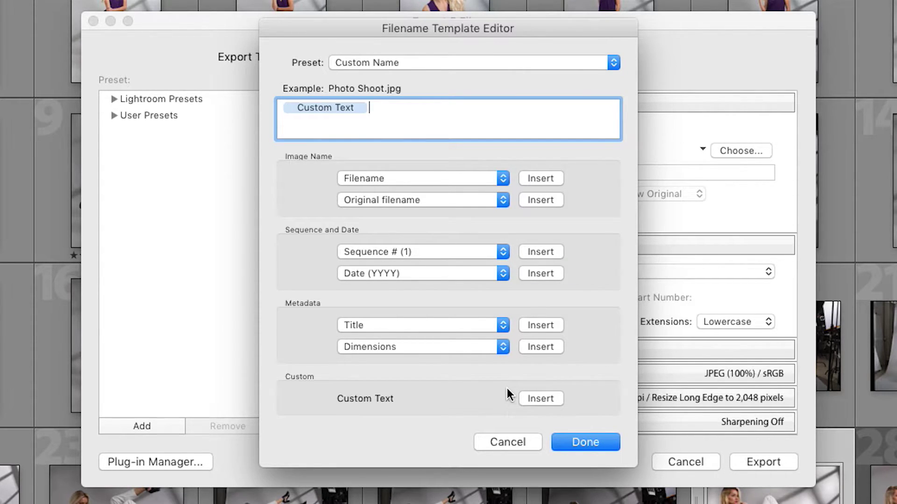
{"action": "key", "text": "Return"}
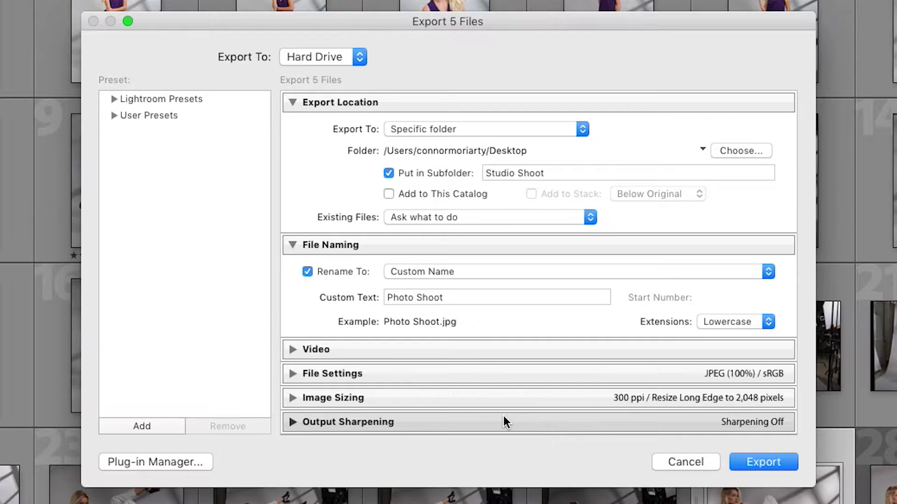
{"action": "left_click", "coordinate": [308, 272]}
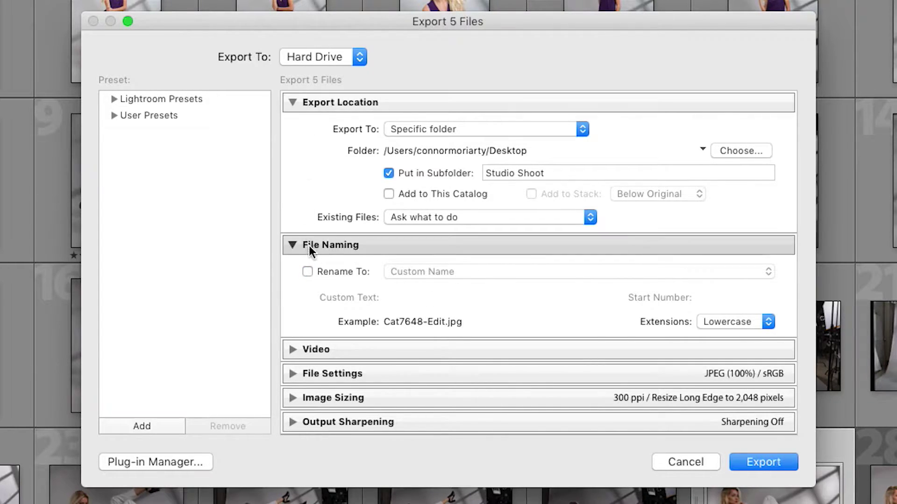
Expand File Settings and choose JPEG as image format, sRGB as color space and a quality of 100.
{"action": "scroll", "coordinate": [319, 317], "scroll_direction": "down", "scroll_amount": 3}
{"action": "scroll", "coordinate": [318, 316], "scroll_direction": "up", "scroll_amount": 1}
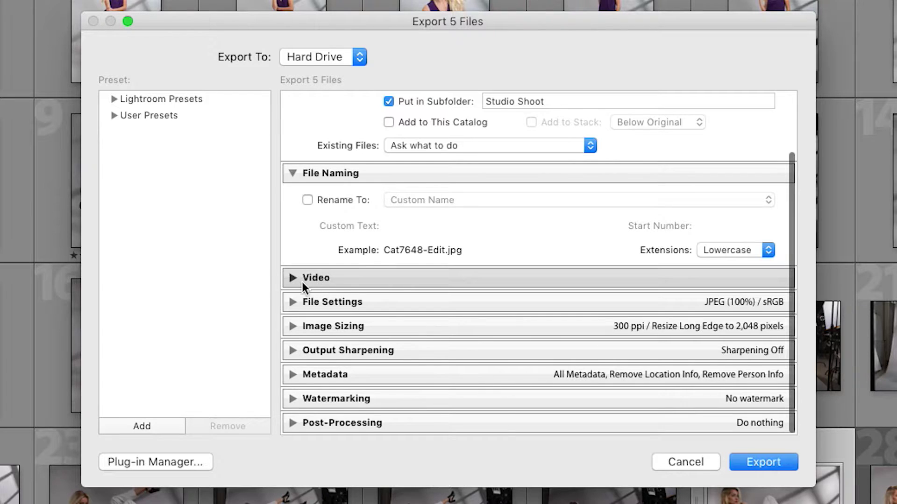
{"action": "left_click", "coordinate": [294, 302]}
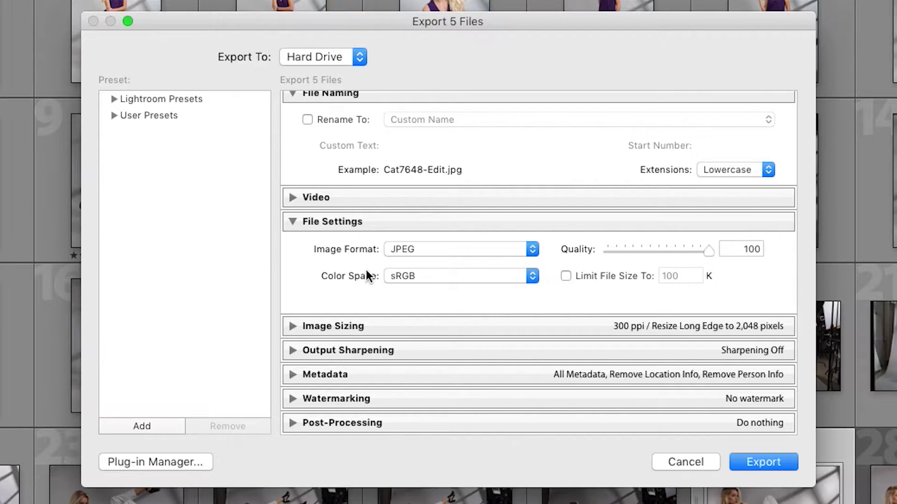
{"action": "left_click", "coordinate": [480, 255]}
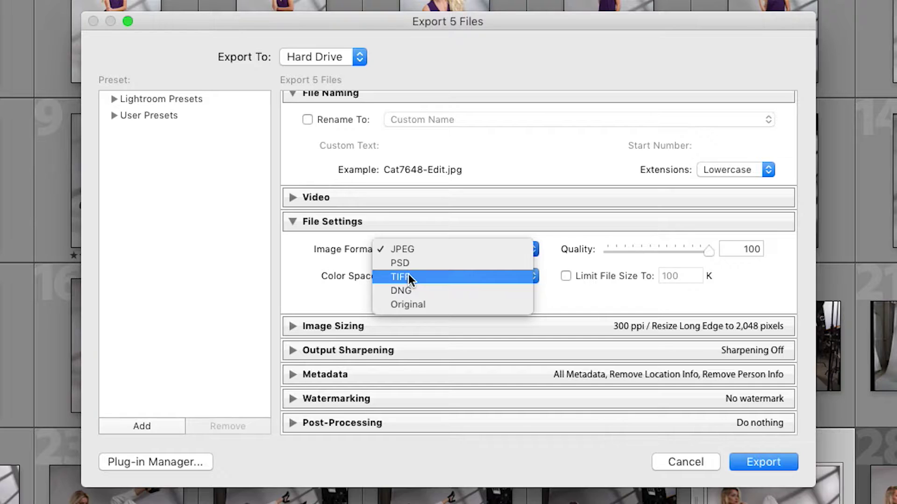
{"action": "left_click", "coordinate": [351, 273]}
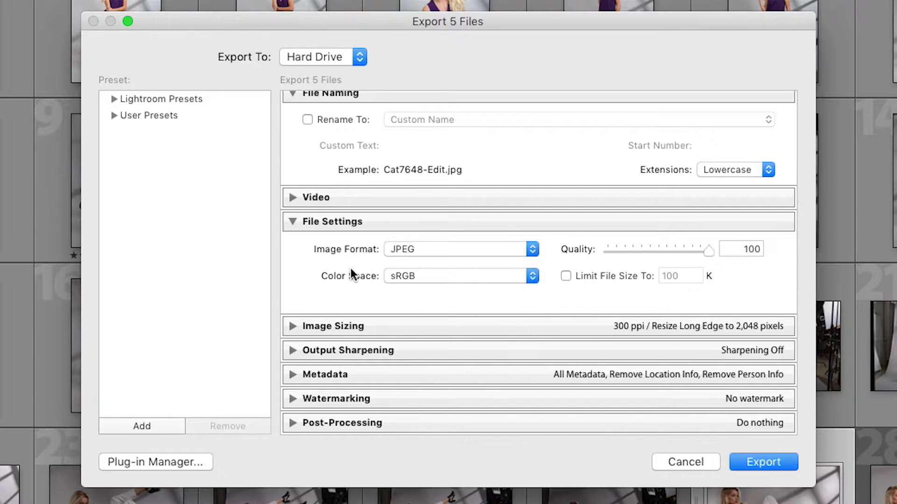
{"action": "left_click", "coordinate": [489, 271]}
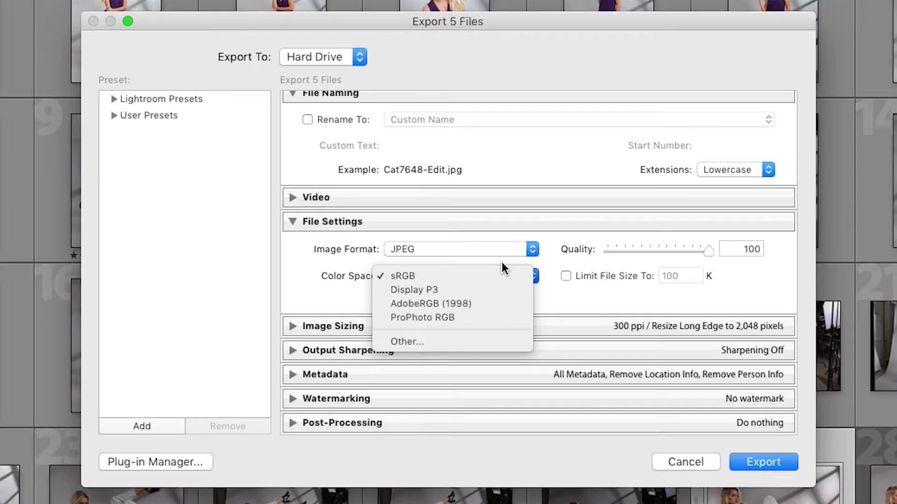
{"action": "left_click", "coordinate": [500, 263]}
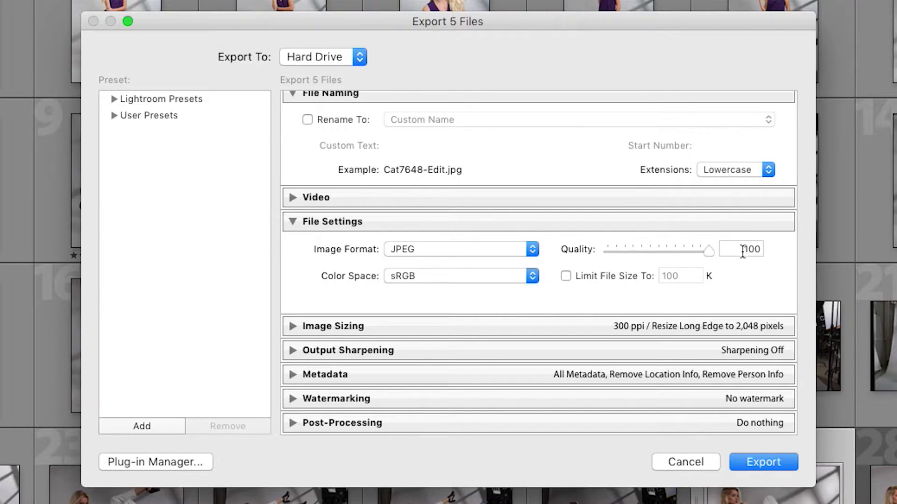
{"action": "left_click_drag", "start_coordinate": [709, 252], "coordinate": [685, 253]}
{"action": "left_click_drag", "start_coordinate": [684, 250], "coordinate": [713, 251]}
Expand Image Sizing, try resizing to Width & Height, and switch the size unit to inches and to centimetres.
{"action": "left_click", "coordinate": [290, 327]}
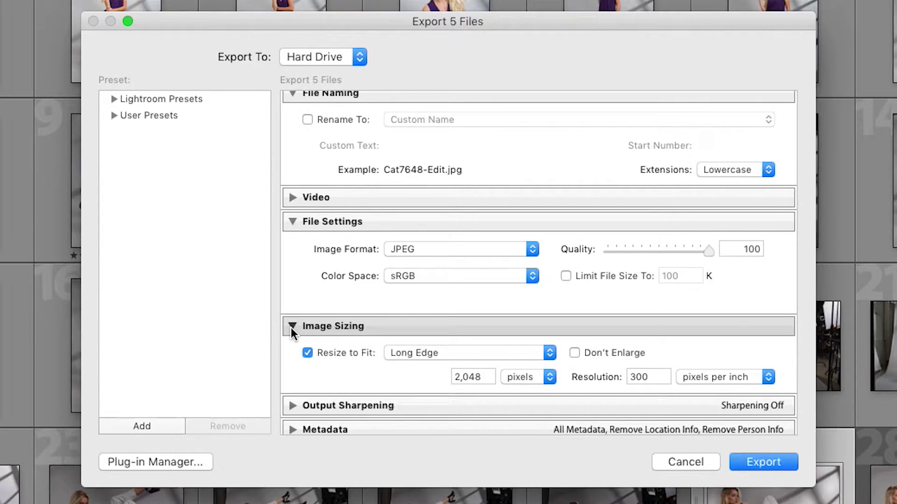
{"action": "left_click", "coordinate": [436, 354]}
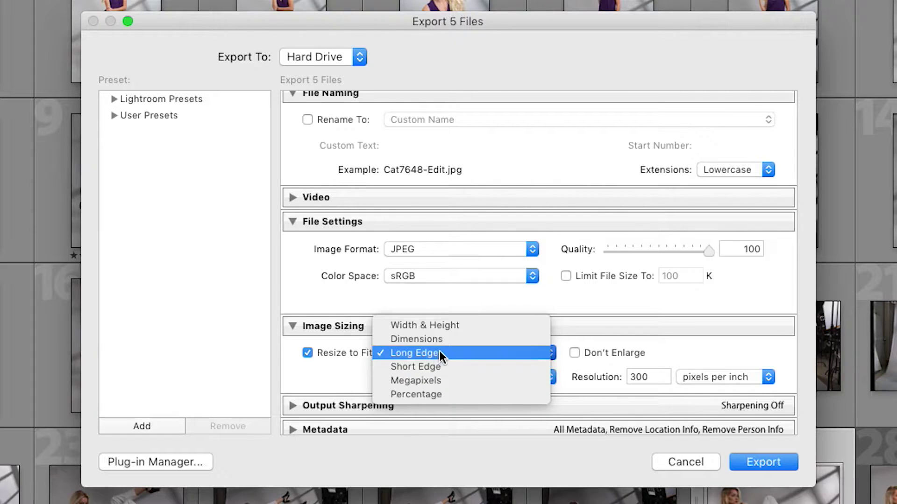
{"action": "left_click", "coordinate": [446, 325]}
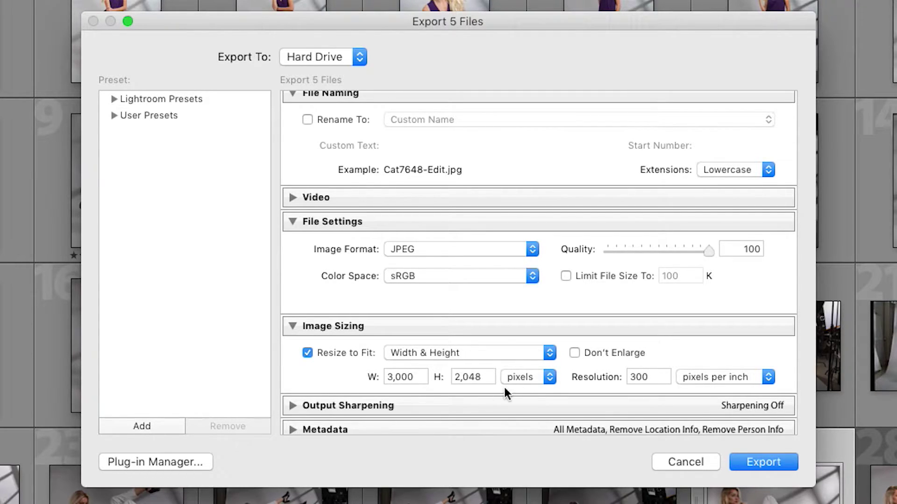
{"action": "left_click", "coordinate": [542, 380]}
{"action": "left_click", "coordinate": [536, 392]}
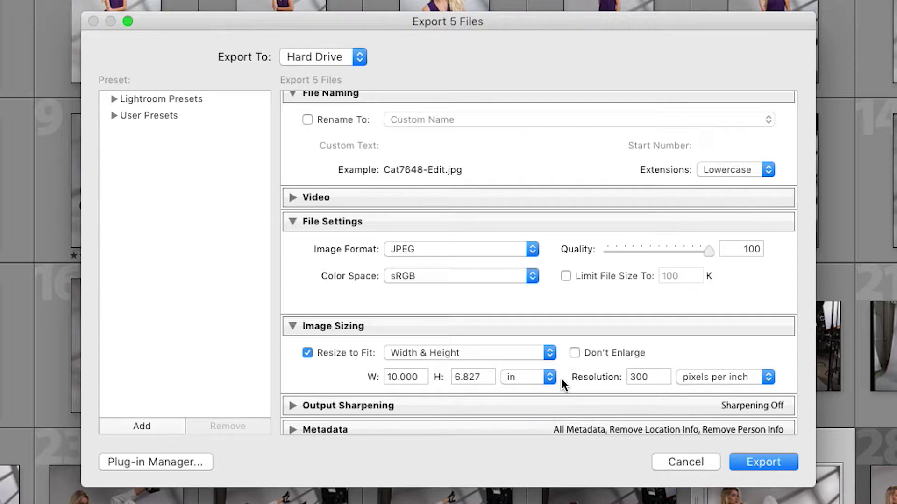
{"action": "left_click", "coordinate": [542, 377]}
{"action": "left_click", "coordinate": [540, 392]}
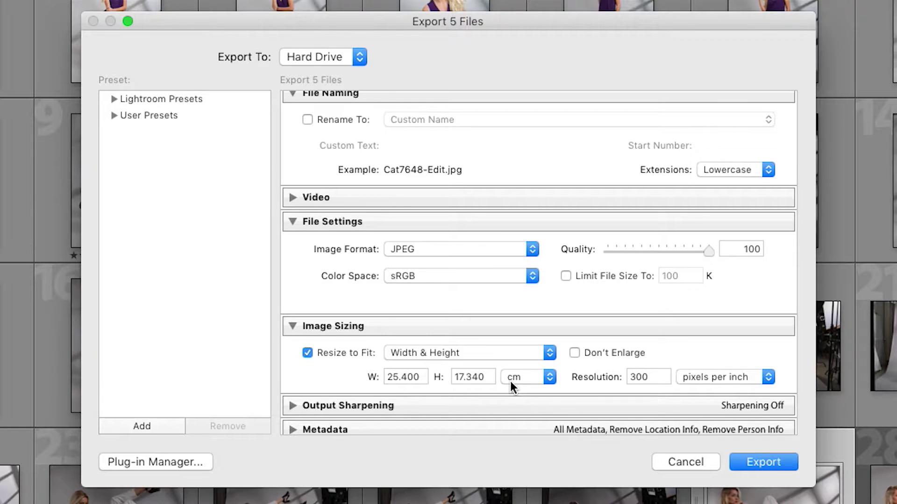
Set the exported images to resize by Long Edge with the size given in pixels.
{"action": "left_click", "coordinate": [533, 357]}
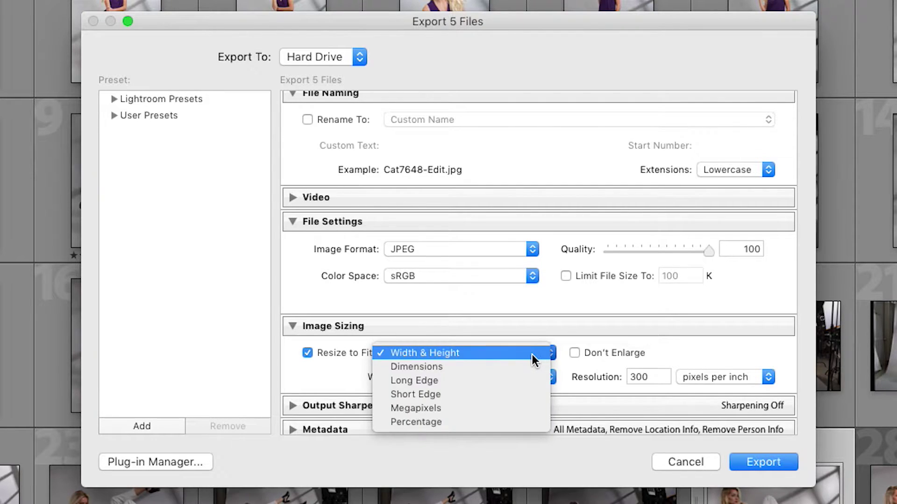
{"action": "left_click", "coordinate": [506, 379]}
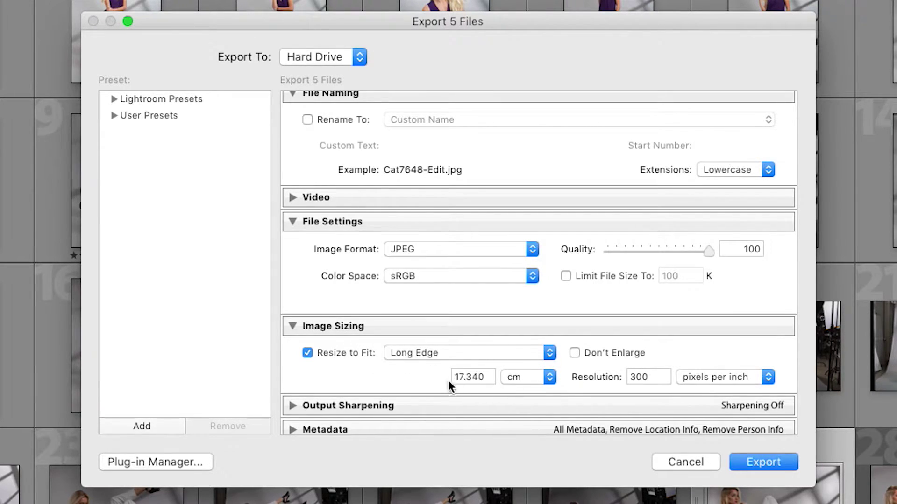
{"action": "left_click", "coordinate": [542, 379]}
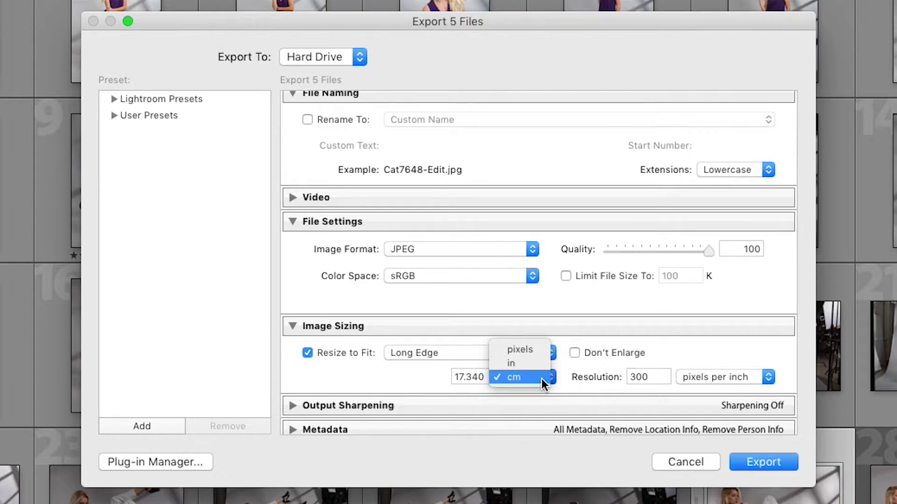
{"action": "left_click", "coordinate": [538, 351]}
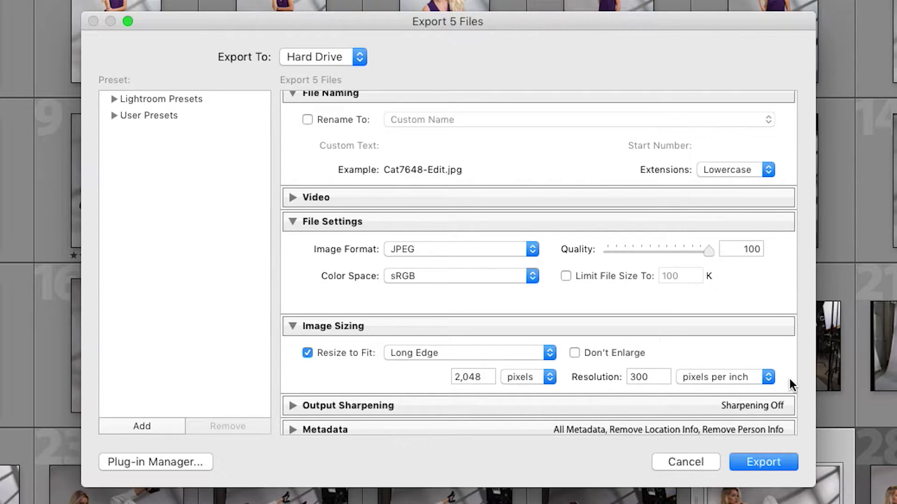
Expand Output Sharpening and turn on sharpening for Screen with the Standard amount.
{"action": "scroll", "coordinate": [790, 378], "scroll_direction": "down", "scroll_amount": 3}
{"action": "left_click", "coordinate": [289, 351]}
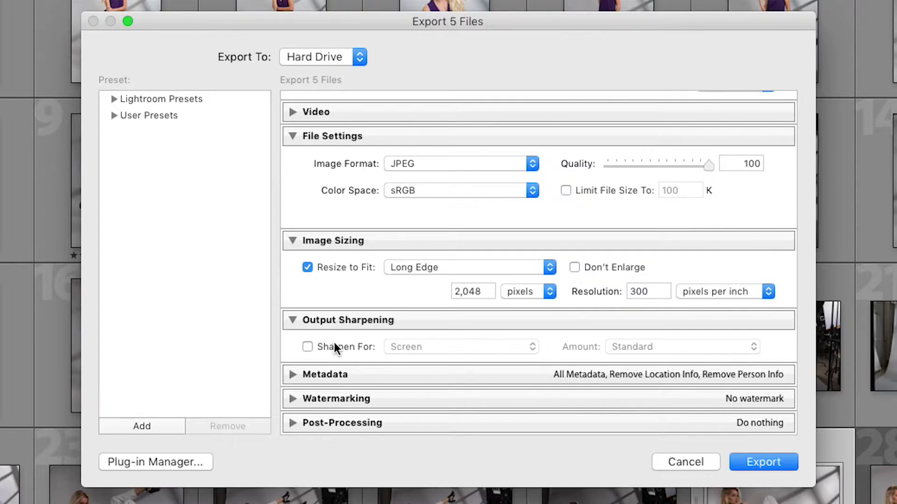
{"action": "left_click", "coordinate": [307, 347]}
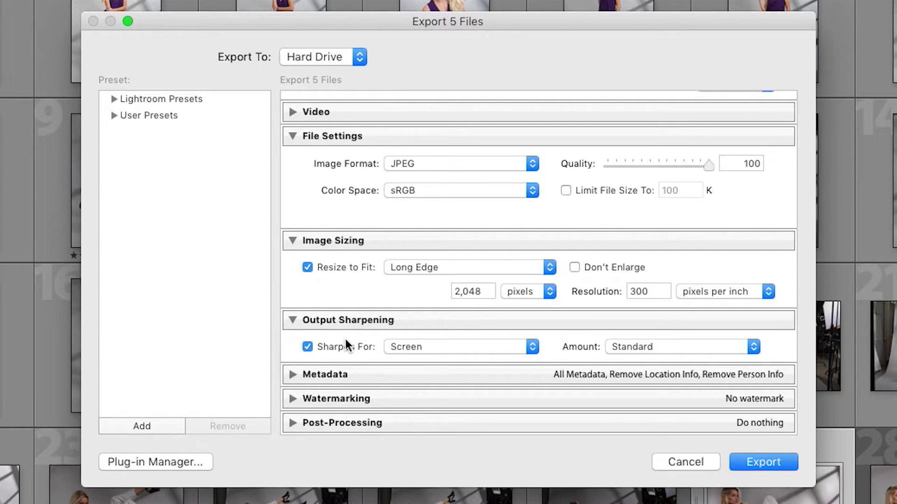
{"action": "left_click", "coordinate": [420, 343]}
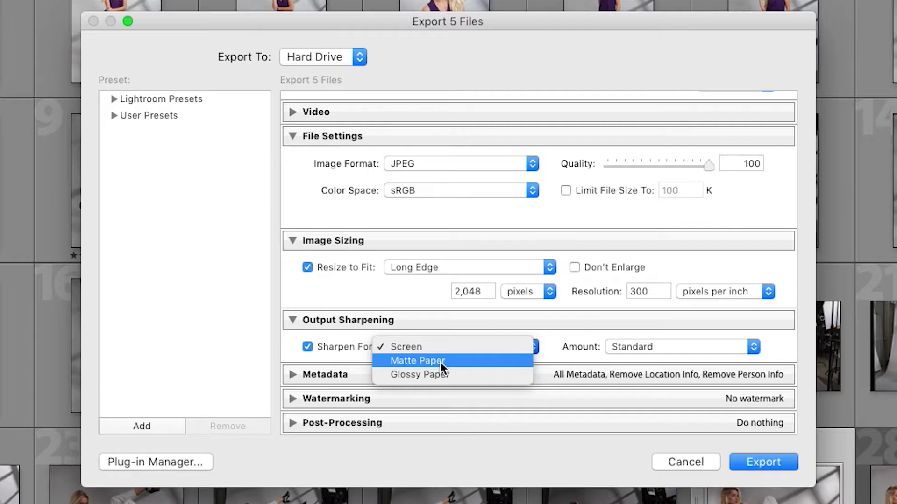
{"action": "left_click", "coordinate": [354, 349]}
{"action": "left_click", "coordinate": [687, 347]}
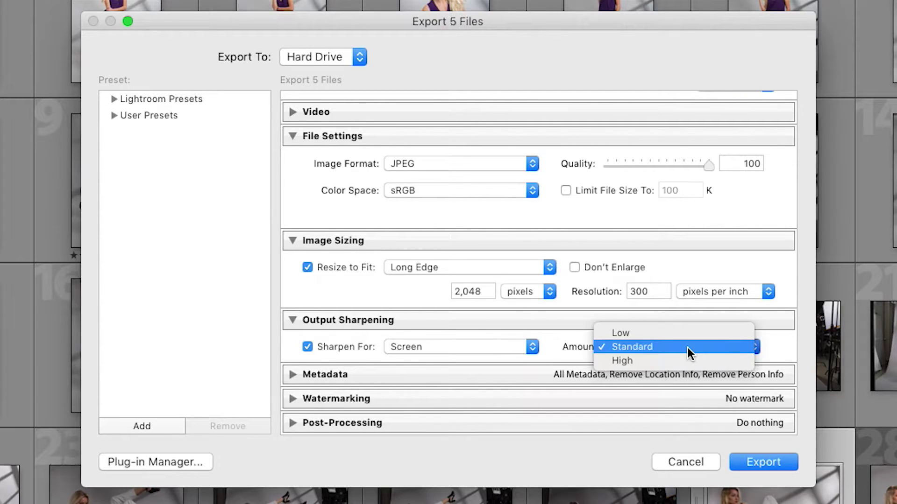
{"action": "left_click", "coordinate": [357, 341]}
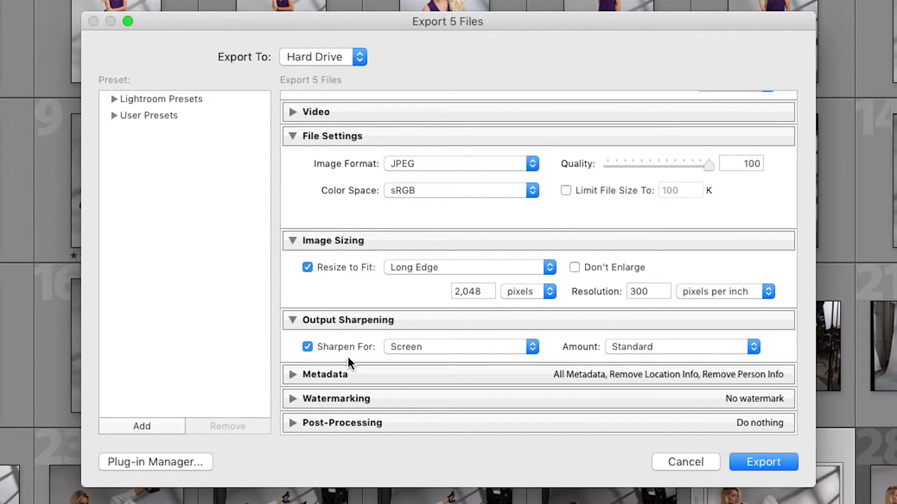
Expand Metadata and include Copyright & Contact Info Only in the exported files.
{"action": "left_click", "coordinate": [291, 374]}
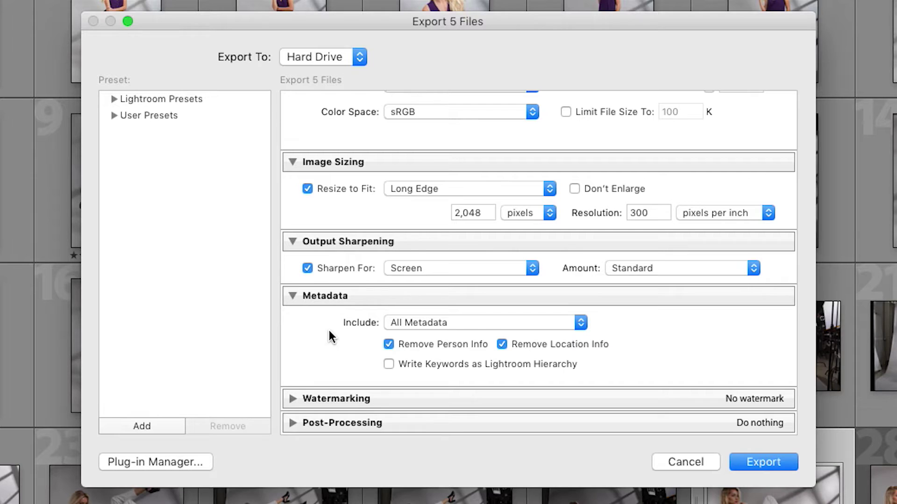
{"action": "left_click", "coordinate": [402, 323]}
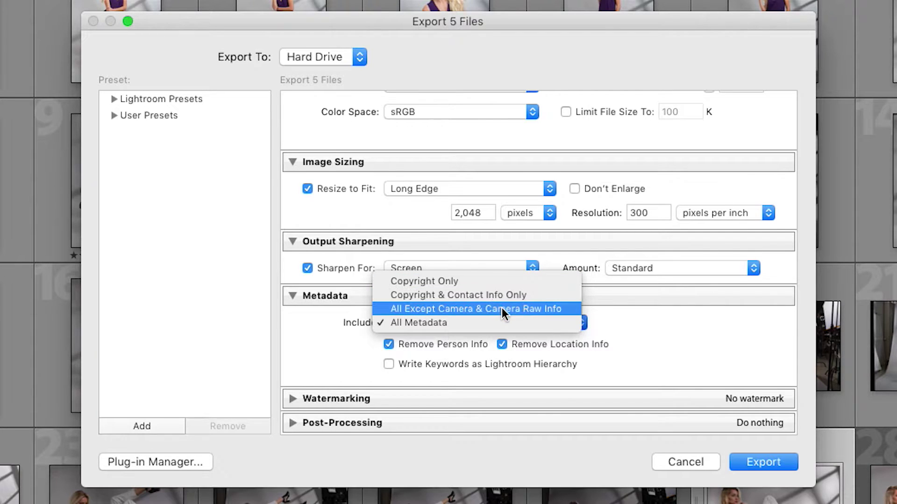
{"action": "left_click", "coordinate": [640, 345]}
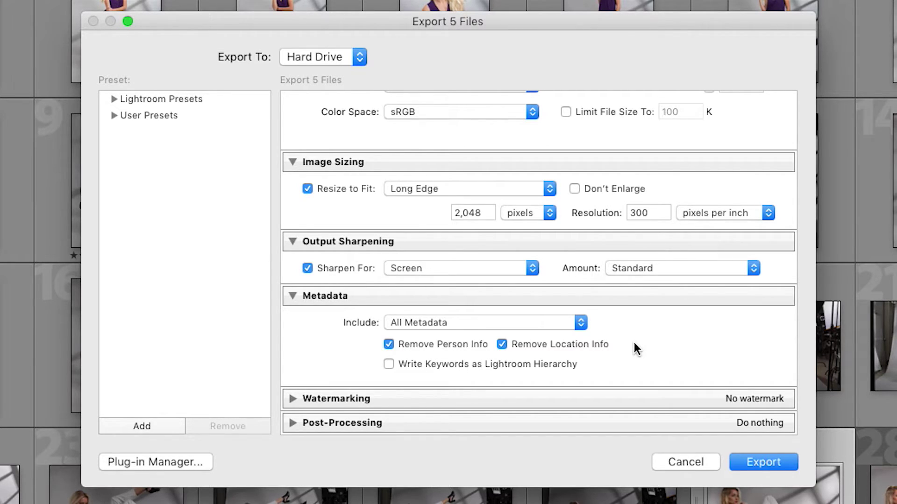
{"action": "left_click", "coordinate": [563, 325]}
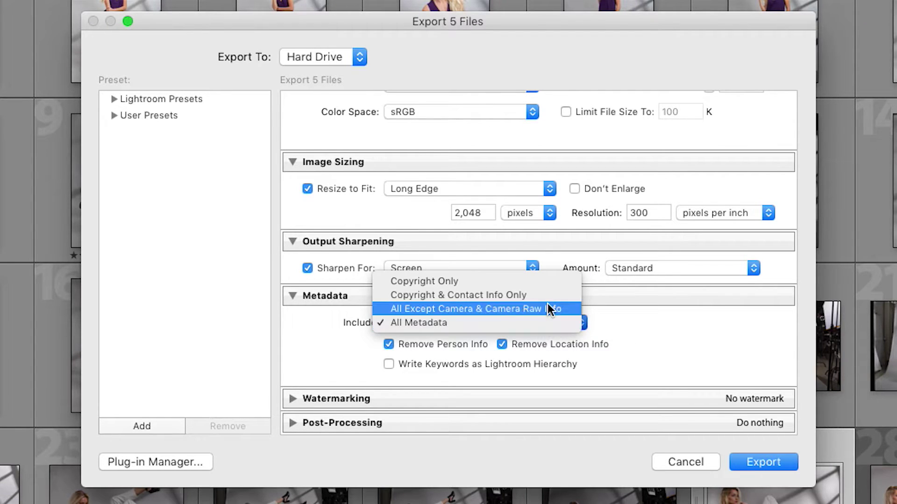
{"action": "left_click", "coordinate": [526, 293]}
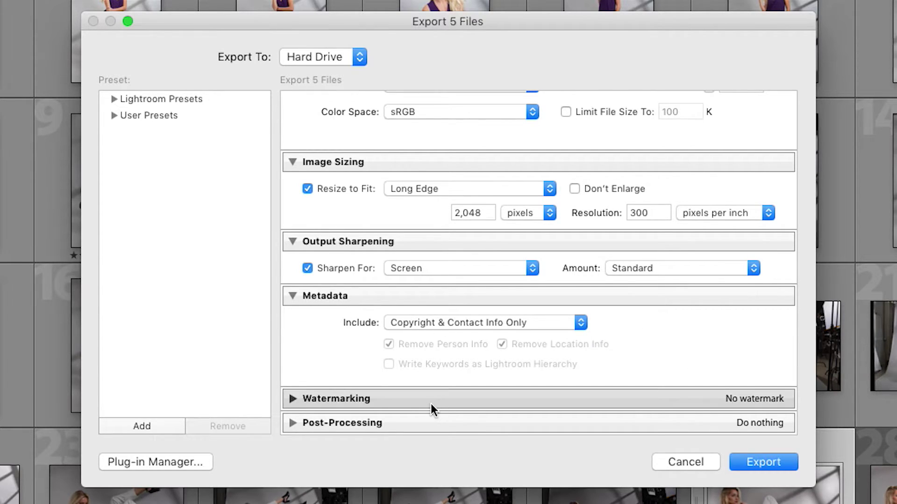
Expand Watermarking, turn on the watermark and choose Simple Copyright Watermark.
{"action": "left_click", "coordinate": [292, 398]}
{"action": "scroll", "coordinate": [366, 395], "scroll_direction": "down", "scroll_amount": 2}
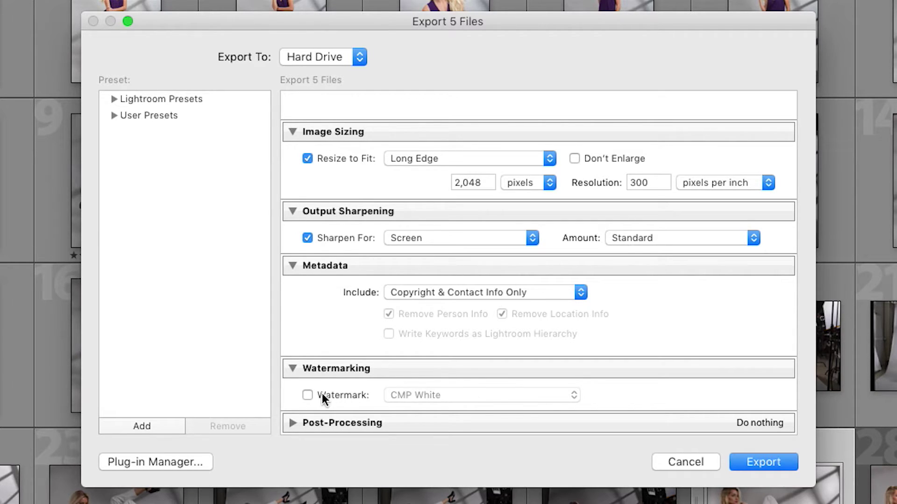
{"action": "left_click", "coordinate": [307, 394]}
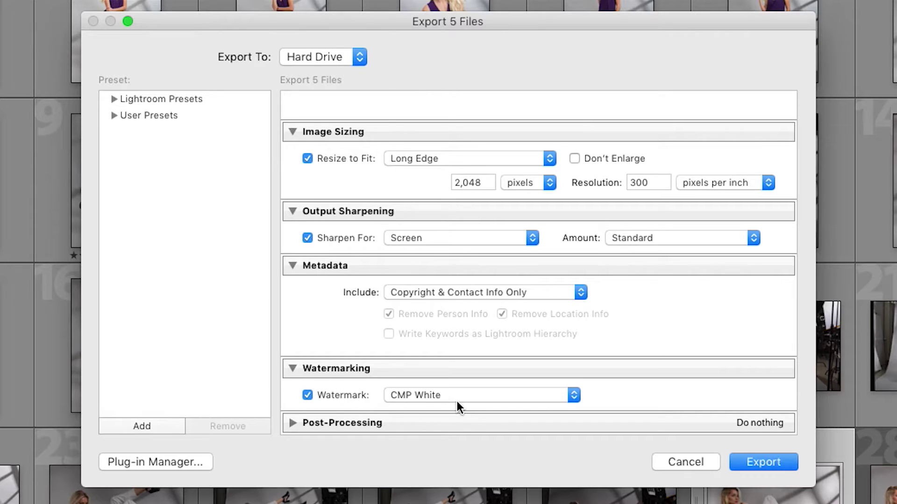
{"action": "left_click", "coordinate": [503, 392]}
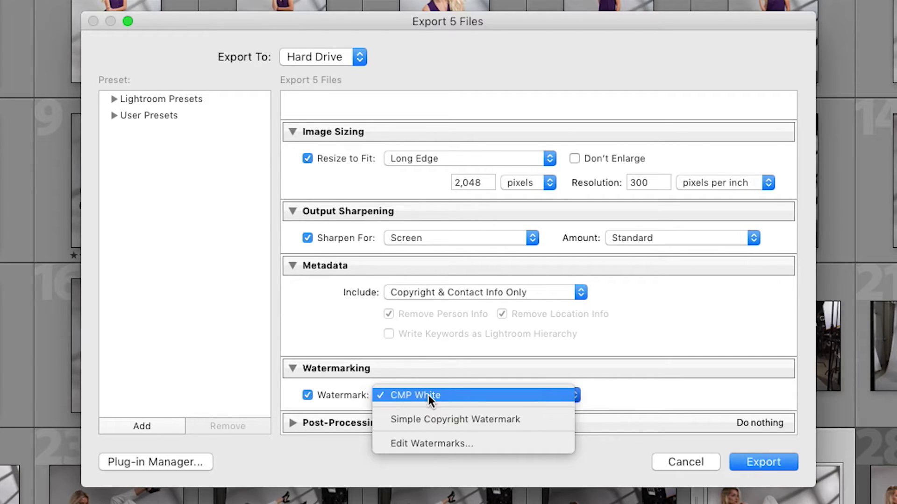
{"action": "left_click", "coordinate": [431, 416]}
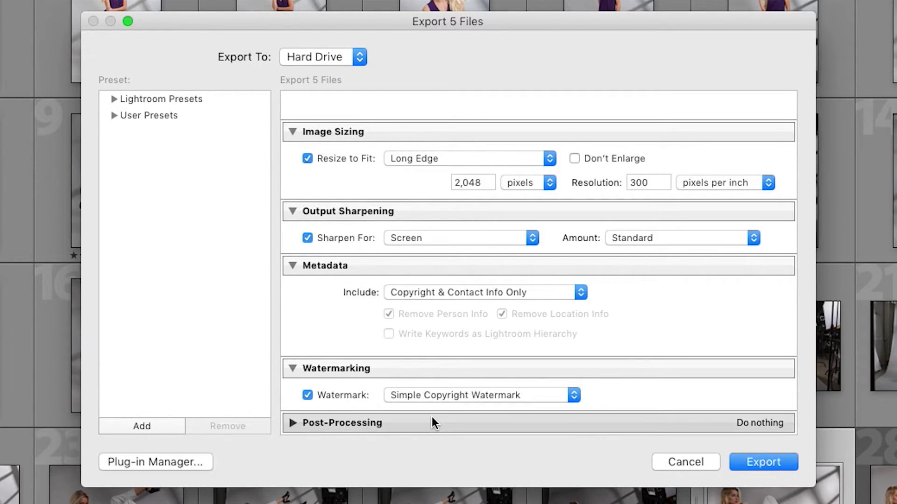
Open the Watermark Editor and examine its text, shadow, size, inset and anchor options.
{"action": "left_click", "coordinate": [430, 395]}
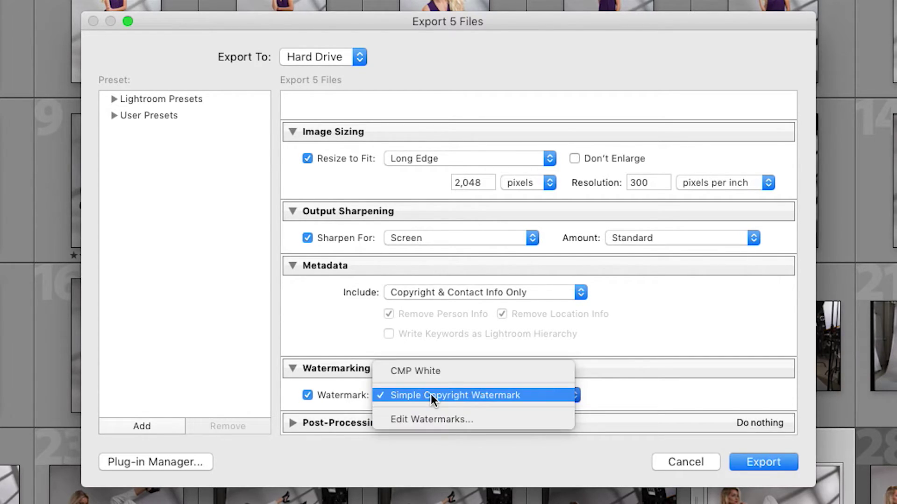
{"action": "left_click", "coordinate": [428, 421]}
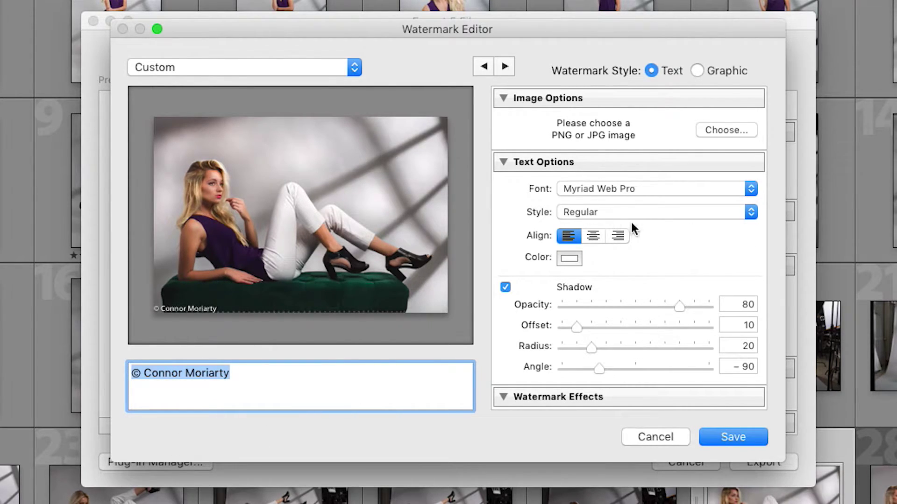
{"action": "scroll", "coordinate": [617, 256], "scroll_direction": "down", "scroll_amount": 5}
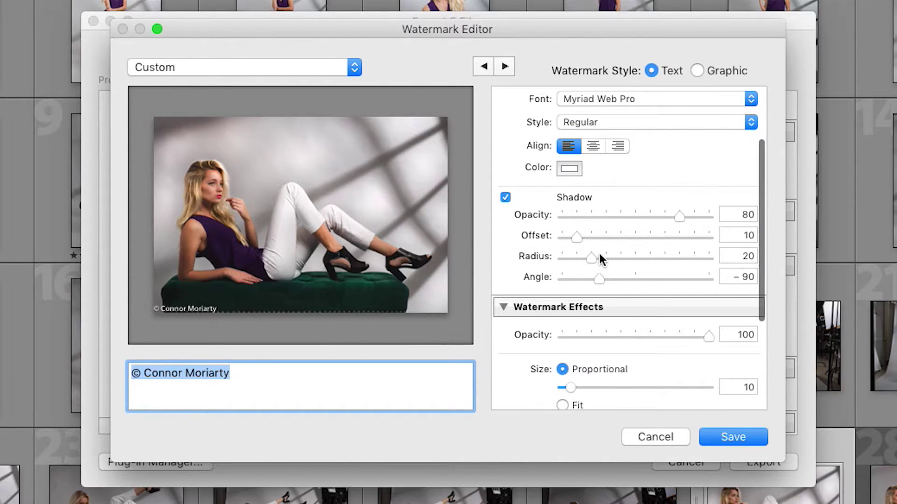
{"action": "scroll", "coordinate": [502, 325], "scroll_direction": "down", "scroll_amount": 7}
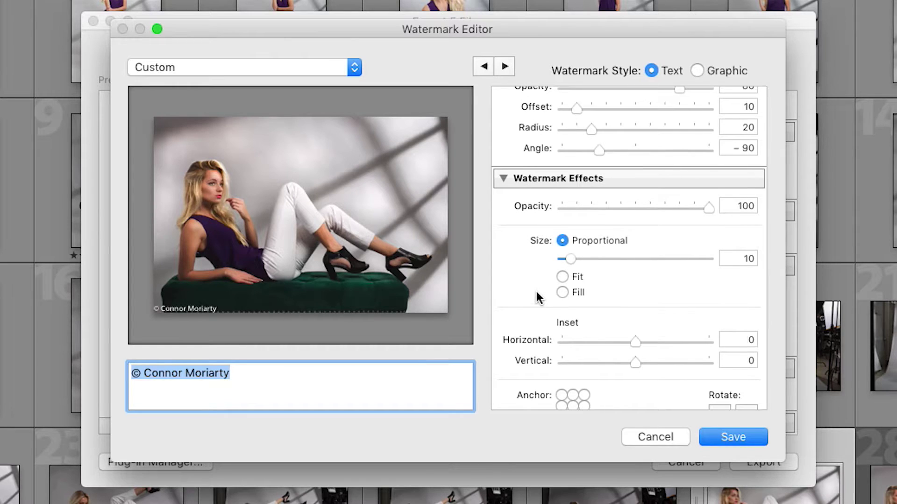
{"action": "scroll", "coordinate": [537, 294], "scroll_direction": "down", "scroll_amount": 2}
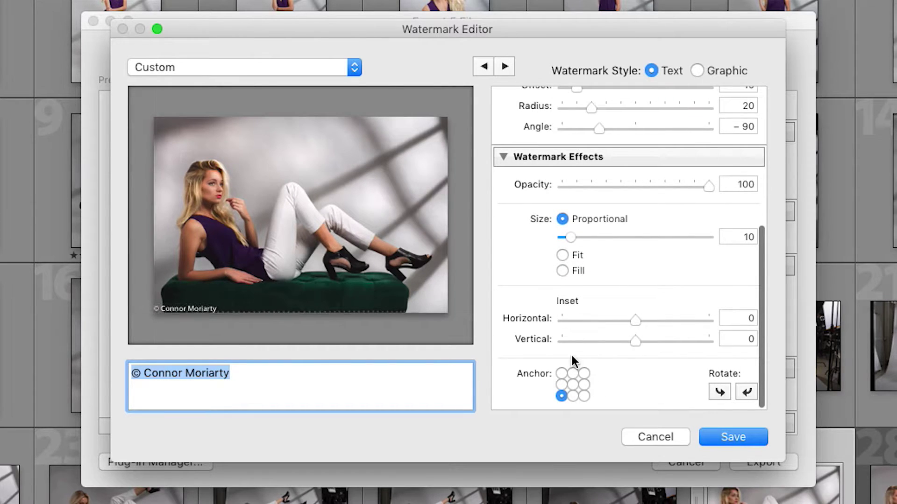
{"action": "scroll", "coordinate": [590, 301], "scroll_direction": "up", "scroll_amount": 12}
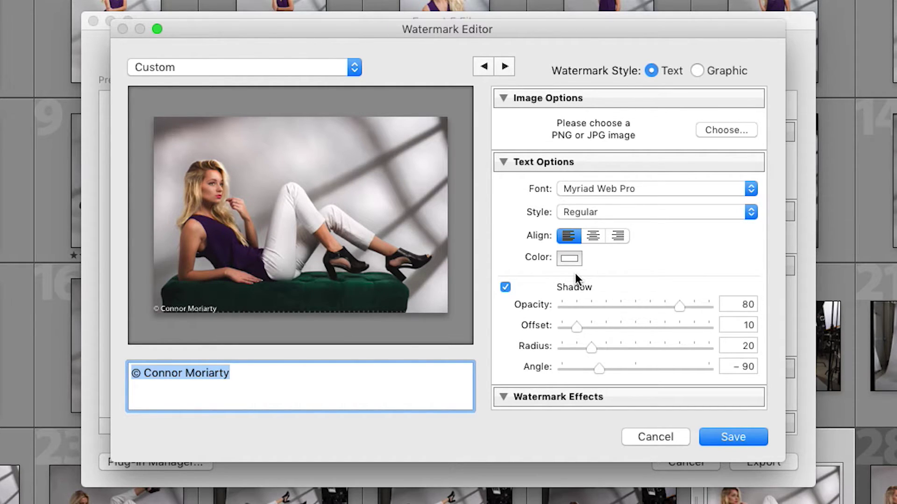
{"action": "mouse_move", "coordinate": [234, 331]}
{"action": "key", "text": "Tab"}
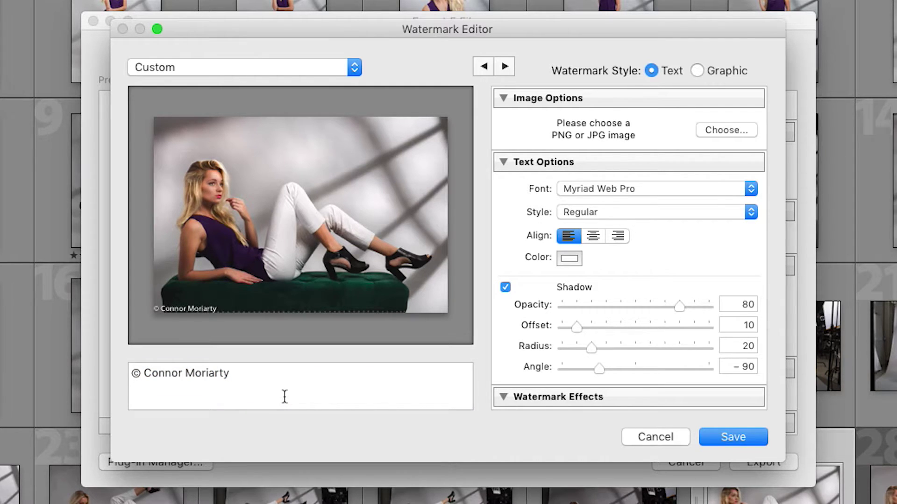
View the dialog for saving the watermark settings as a new preset, cancel it and close the Watermark Editor without saving.
{"action": "left_click", "coordinate": [282, 68]}
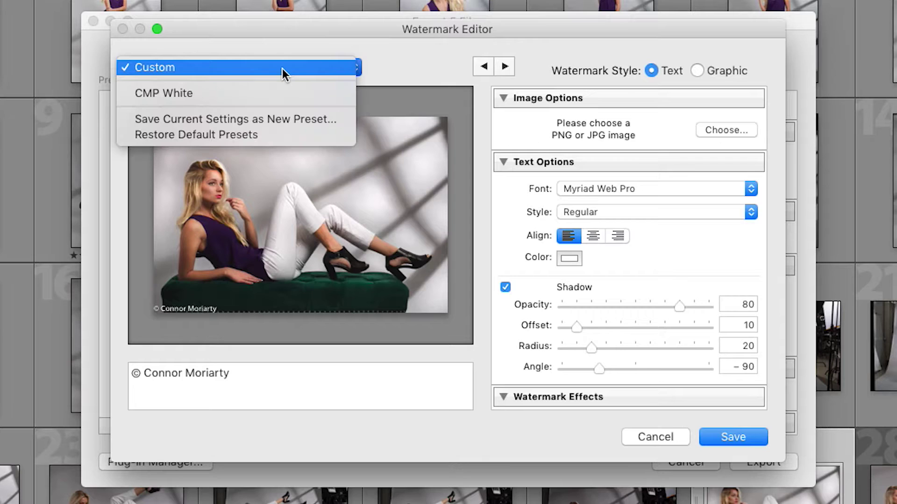
{"action": "left_click", "coordinate": [272, 119]}
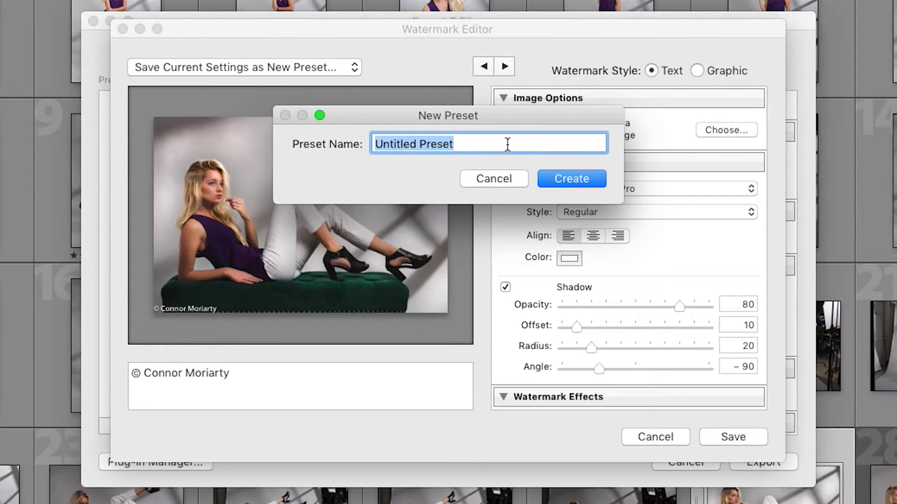
{"action": "left_click", "coordinate": [506, 179]}
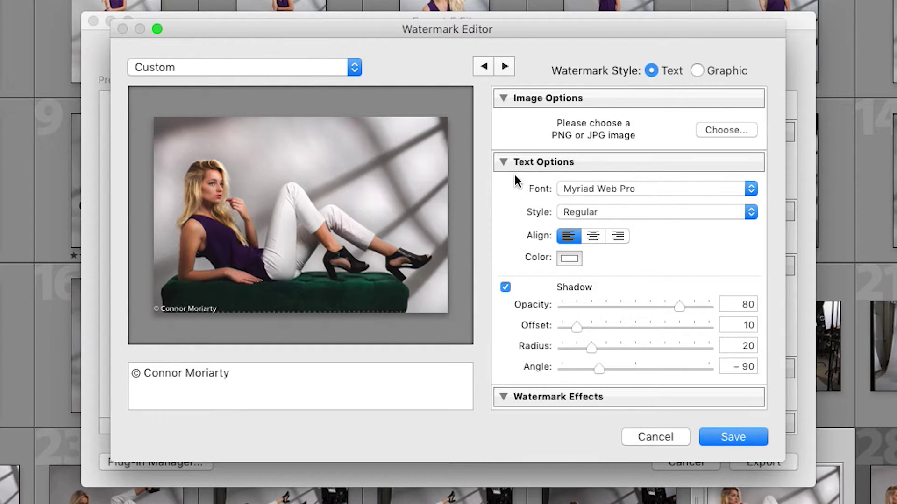
{"action": "left_click", "coordinate": [654, 434]}
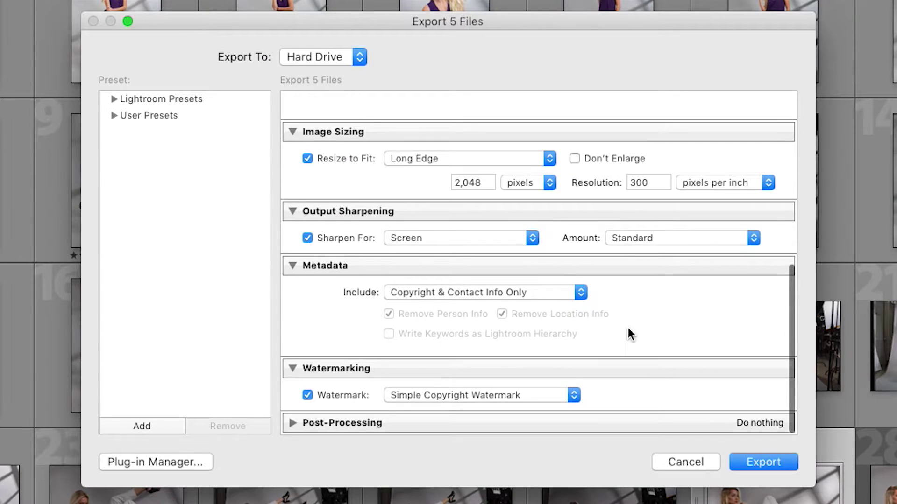
Expand Post-Processing and examine the After Export actions, keeping Do nothing.
{"action": "left_click", "coordinate": [292, 423]}
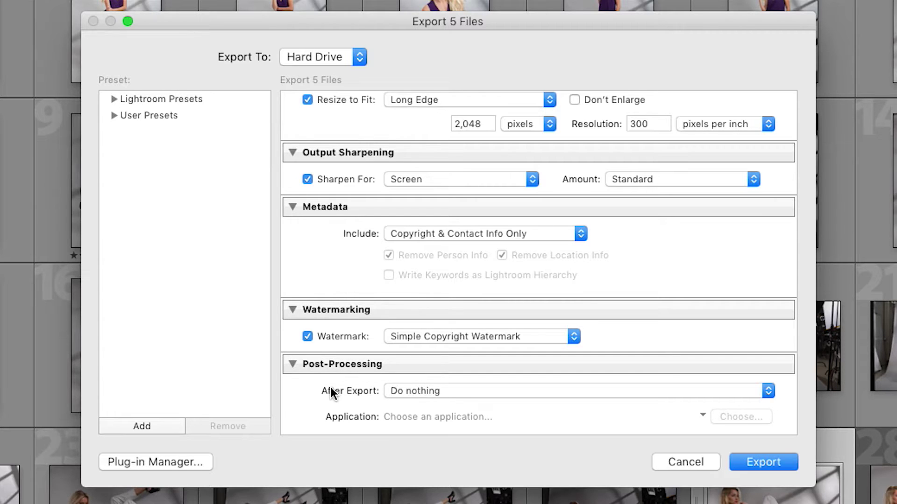
{"action": "left_click", "coordinate": [439, 391]}
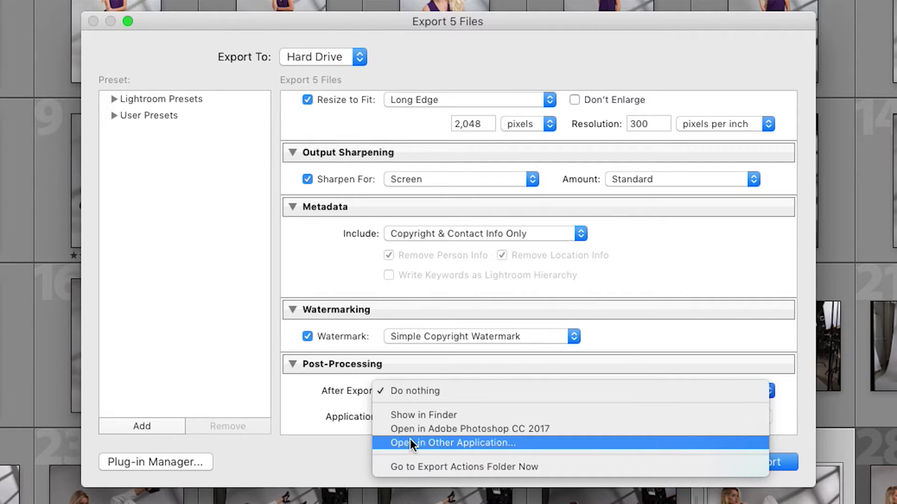
{"action": "left_click", "coordinate": [322, 398]}
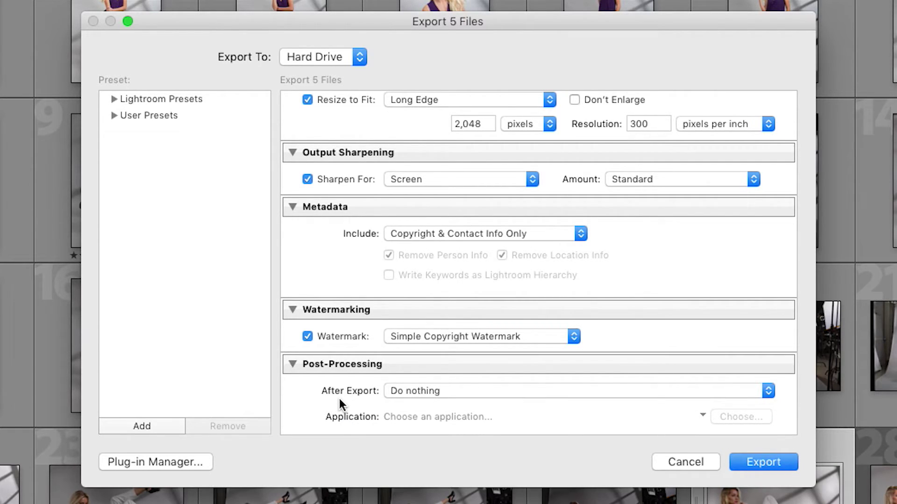
Review the export settings and save them as a preset named Example in the User Presets folder.
{"action": "scroll", "coordinate": [368, 330], "scroll_direction": "up", "scroll_amount": 10}
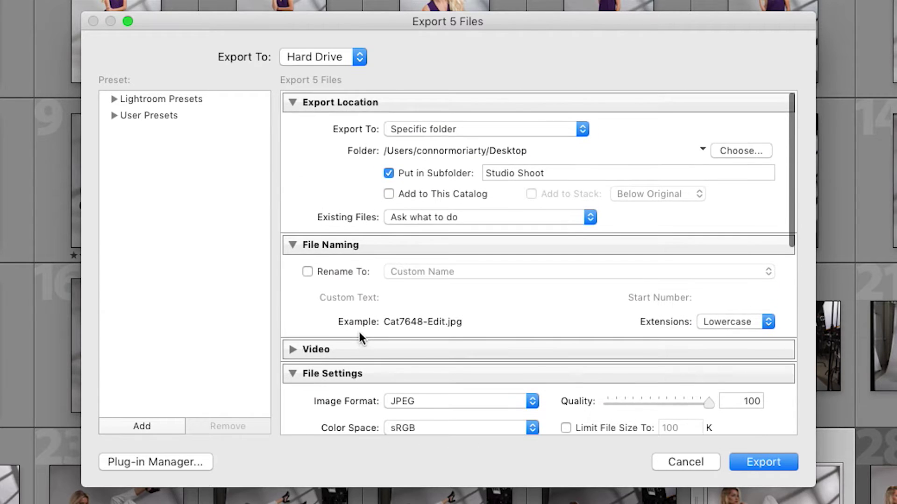
{"action": "scroll", "coordinate": [348, 322], "scroll_direction": "down", "scroll_amount": 5}
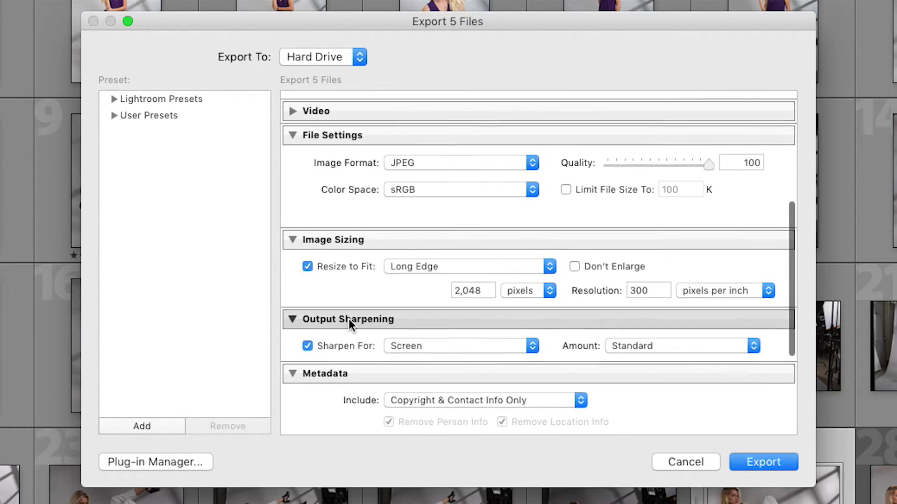
{"action": "scroll", "coordinate": [349, 319], "scroll_direction": "down", "scroll_amount": 3}
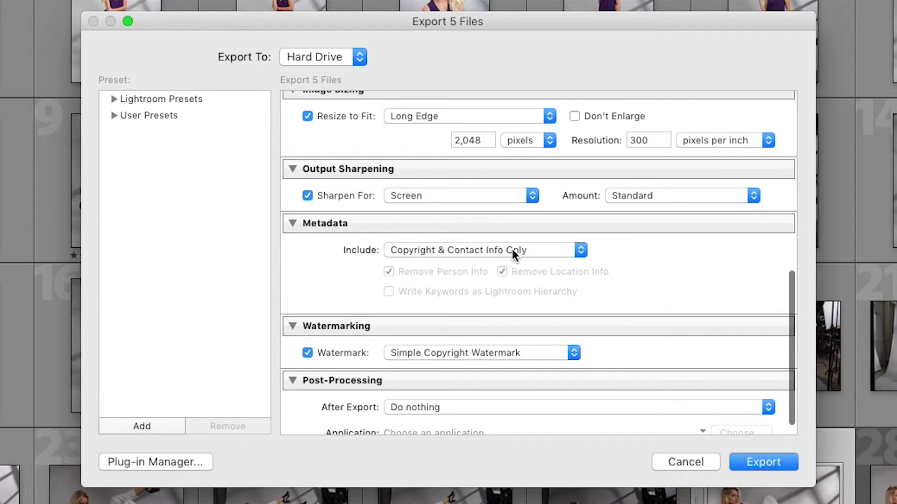
{"action": "scroll", "coordinate": [512, 249], "scroll_direction": "up", "scroll_amount": 7}
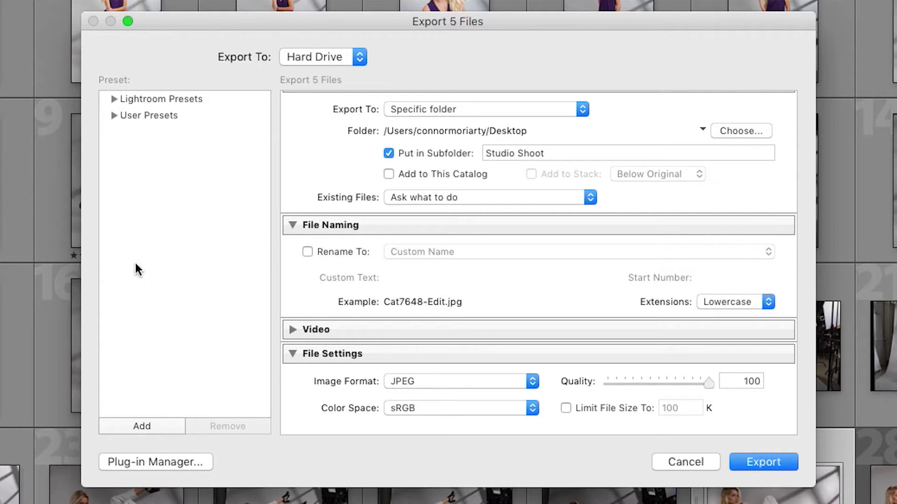
{"action": "left_click", "coordinate": [138, 425]}
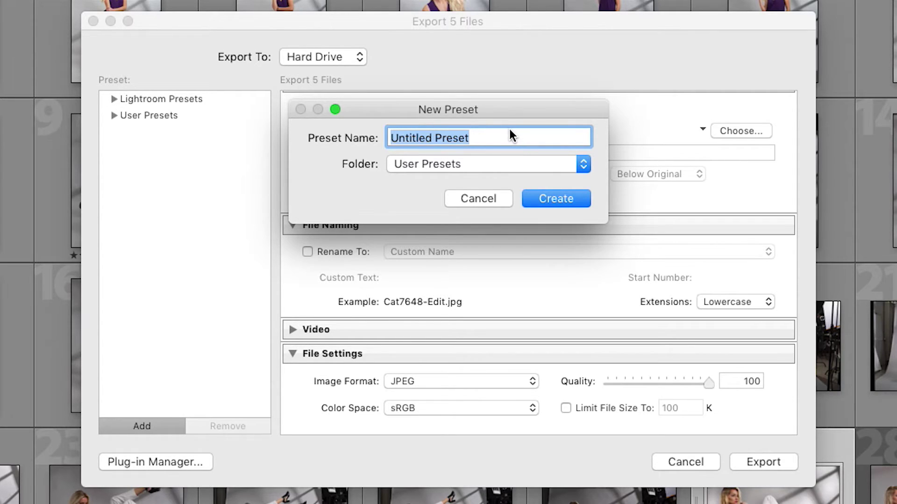
{"action": "type", "text": "Example"}
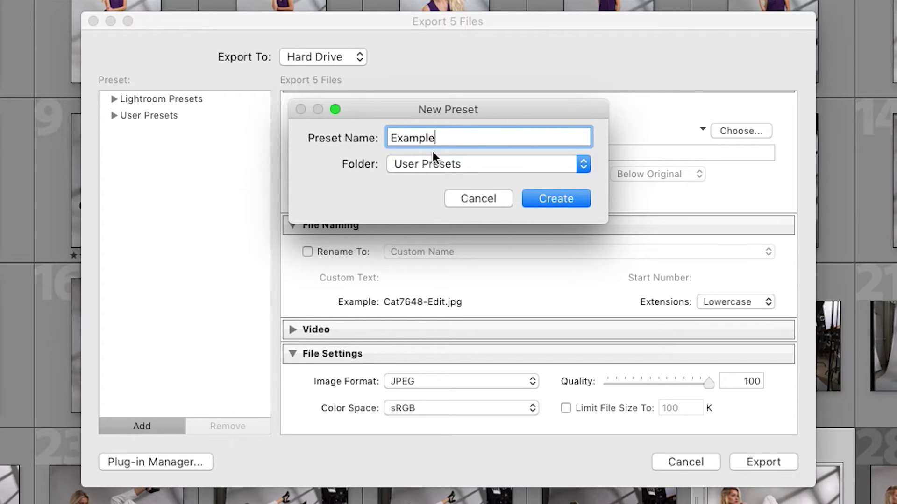
{"action": "left_click", "coordinate": [551, 200]}
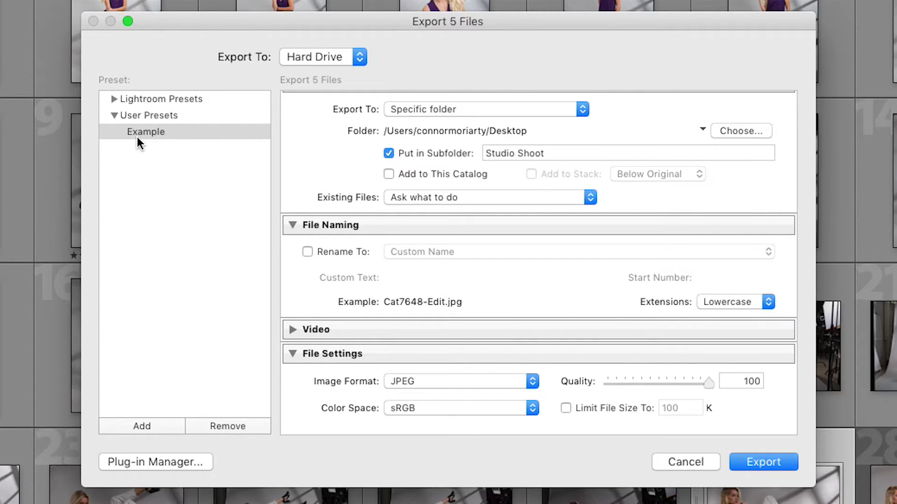
Check the Example preset's settings from file format to post-processing, and export the five selected photos.
{"action": "scroll", "coordinate": [441, 164], "scroll_direction": "down", "scroll_amount": 15}
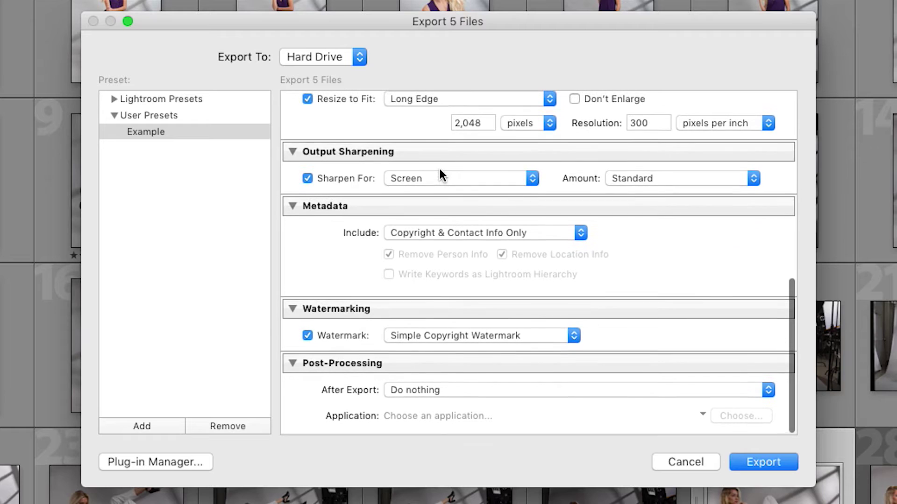
{"action": "scroll", "coordinate": [440, 174], "scroll_direction": "up", "scroll_amount": 5}
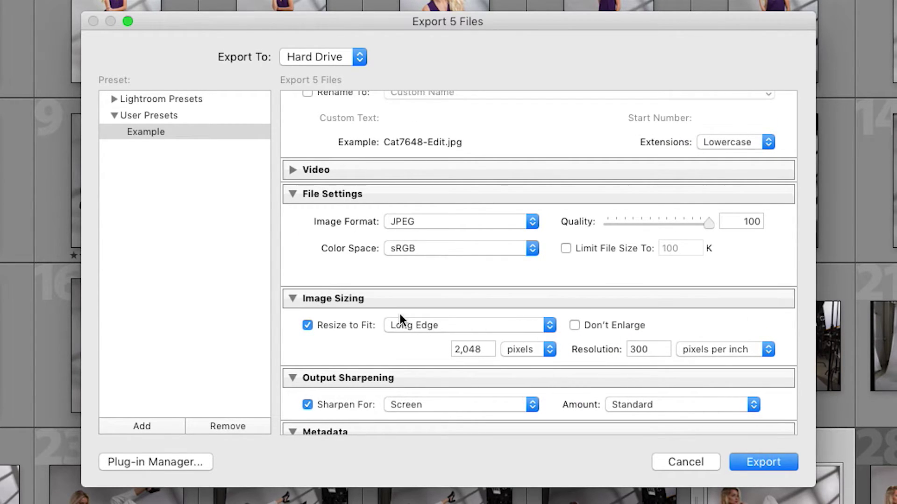
{"action": "scroll", "coordinate": [558, 293], "scroll_direction": "down", "scroll_amount": 5}
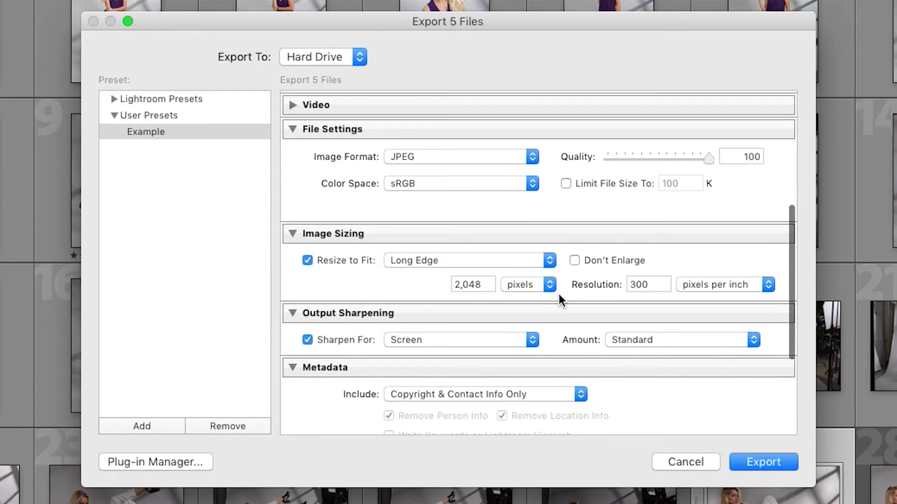
{"action": "scroll", "coordinate": [566, 294], "scroll_direction": "down", "scroll_amount": 3}
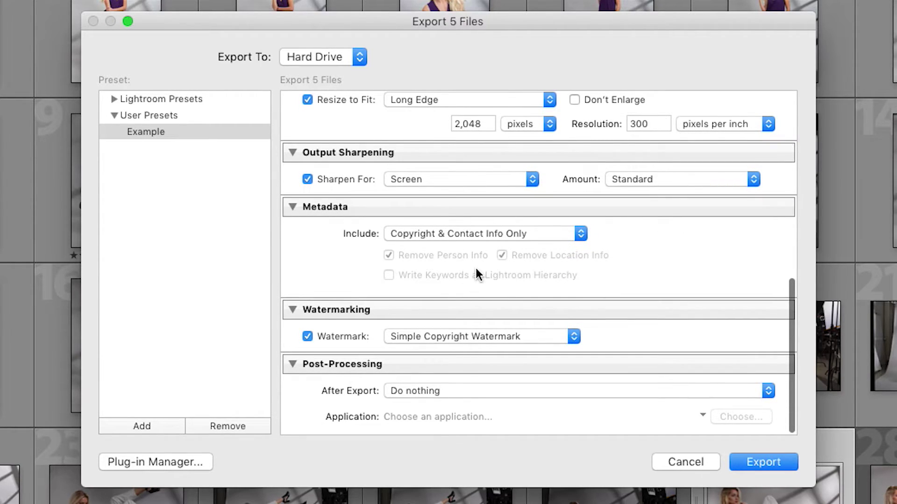
{"action": "left_click", "coordinate": [765, 466]}
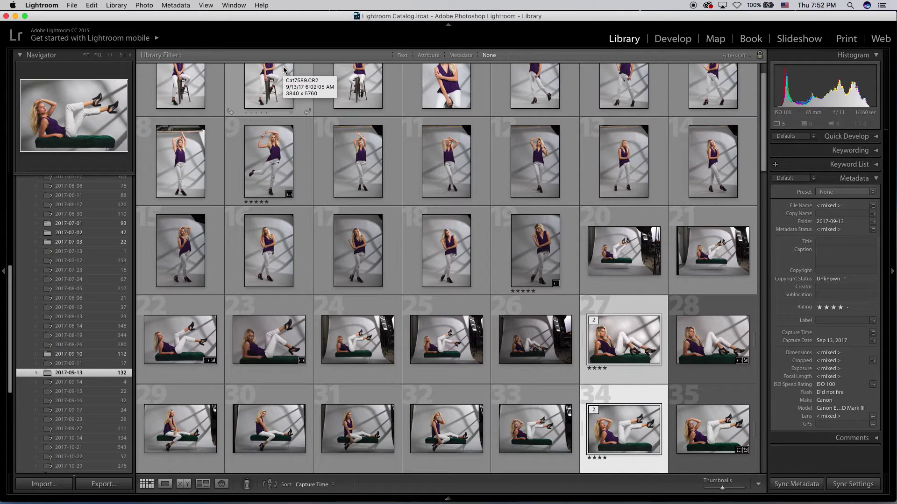
Open the selected reclining photo full size in the Library and page through the five selected photos.
{"action": "double_click", "coordinate": [623, 335]}
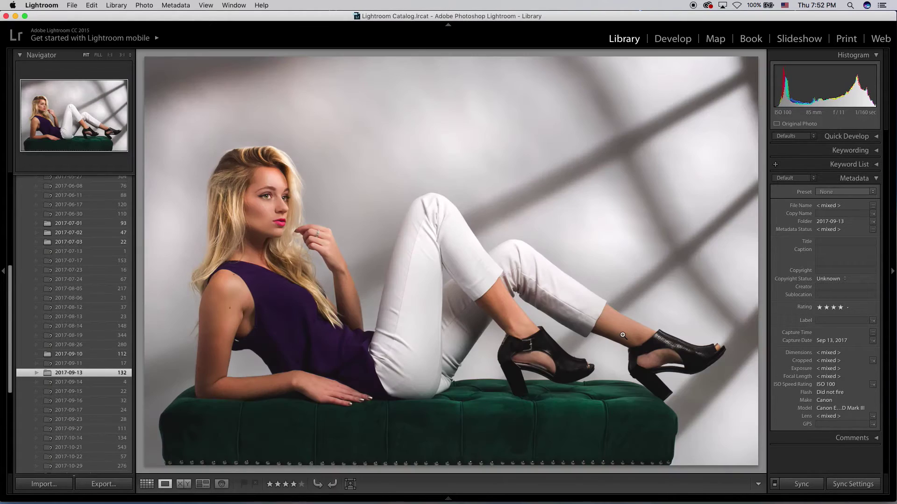
{"action": "key", "text": "Right"}
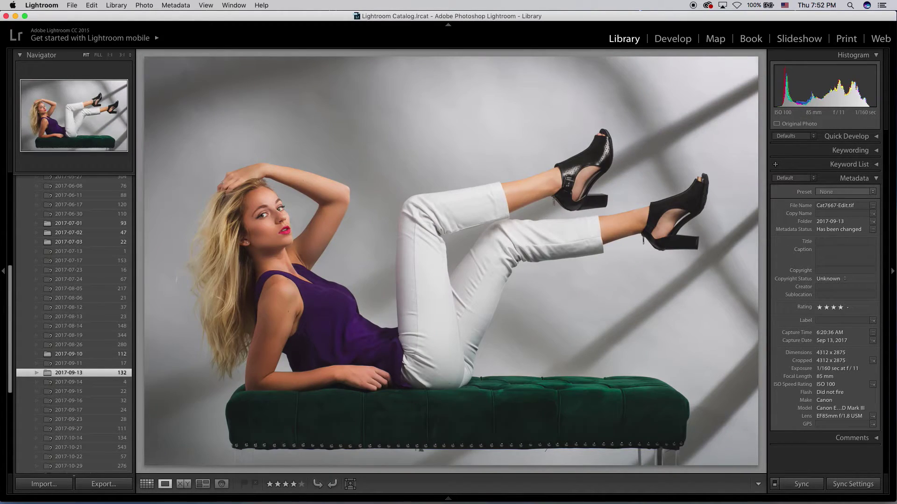
{"action": "key", "text": "Right"}
{"action": "key", "text": "Right"}
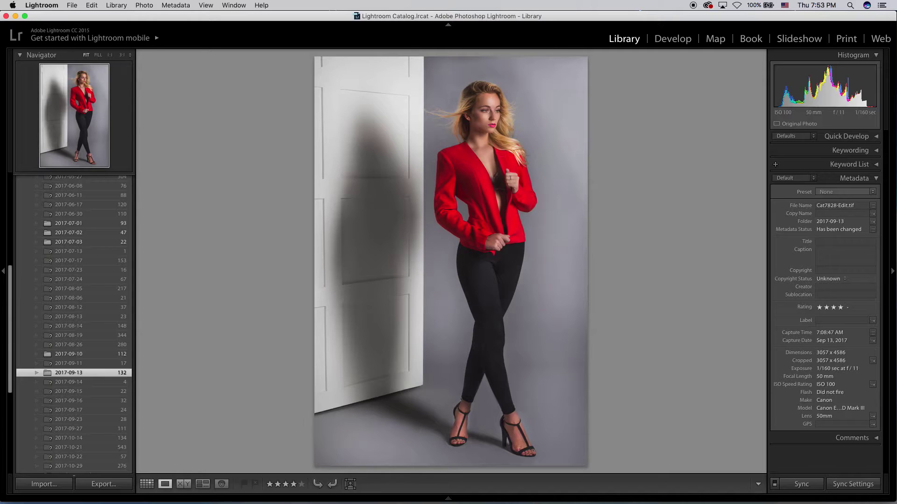
{"action": "key", "text": "Right"}
{"action": "key", "text": "Right"}
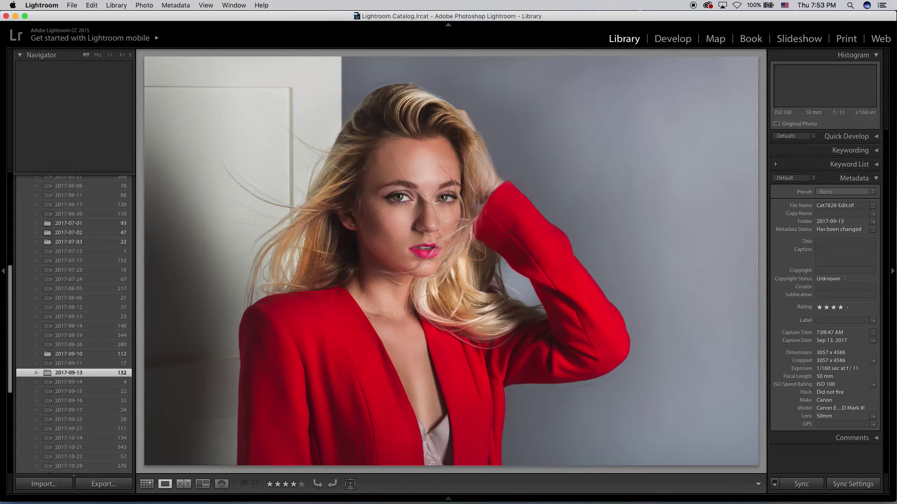
{"action": "key", "text": "Right"}
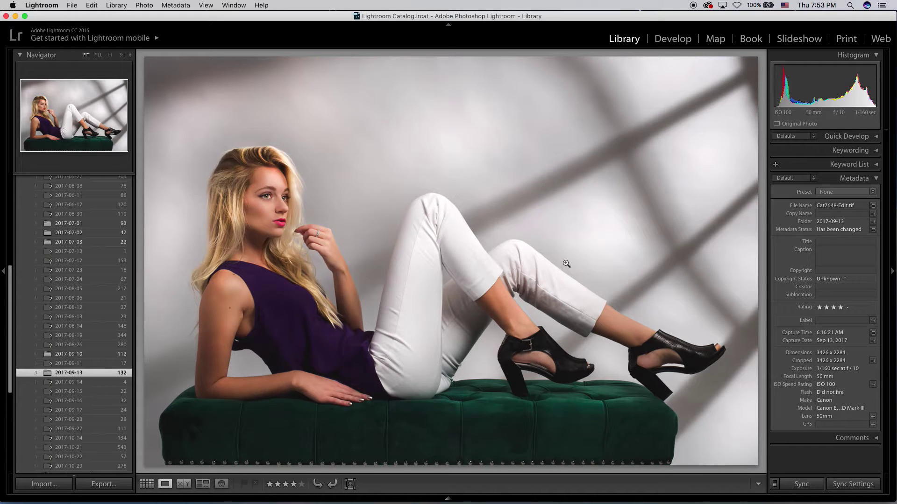
Switch to the Print module and collapse all of its layout and print job sections.
{"action": "left_click", "coordinate": [847, 39]}
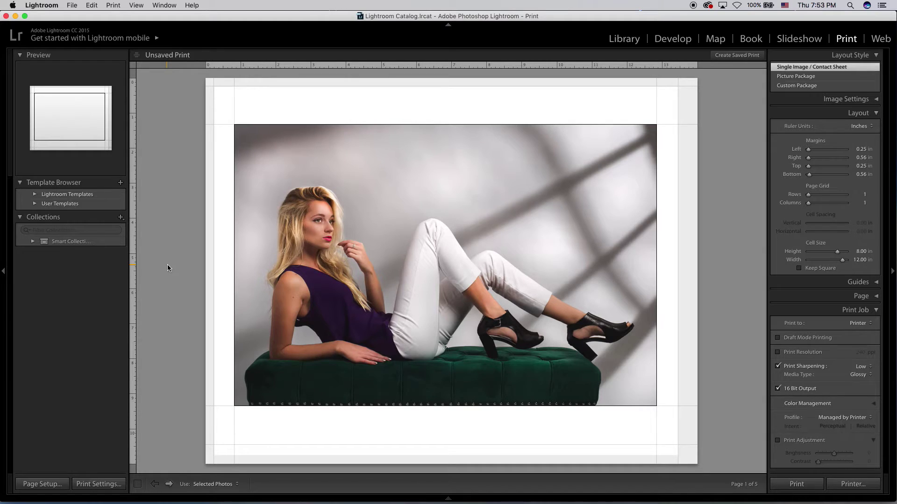
{"action": "key", "text": "ctrl+super+0"}
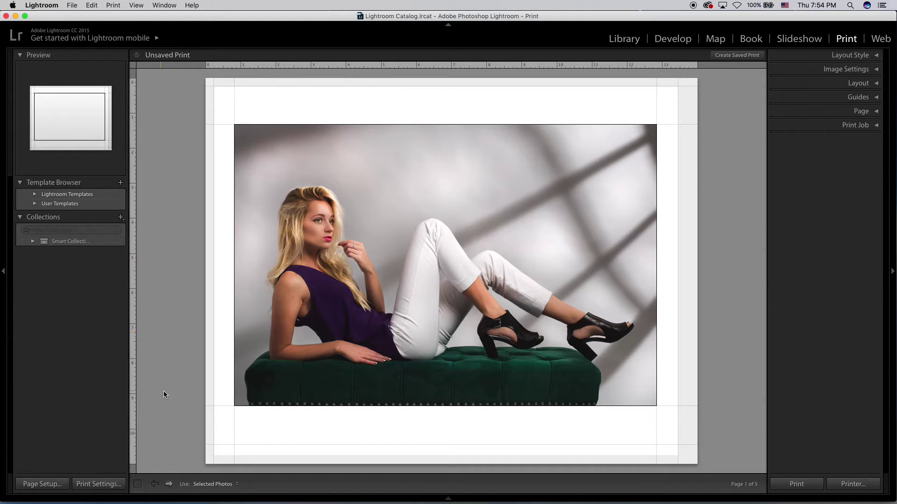
Open the page setup and format the page for the Canon PRO-100 series printer.
{"action": "left_click", "coordinate": [43, 485]}
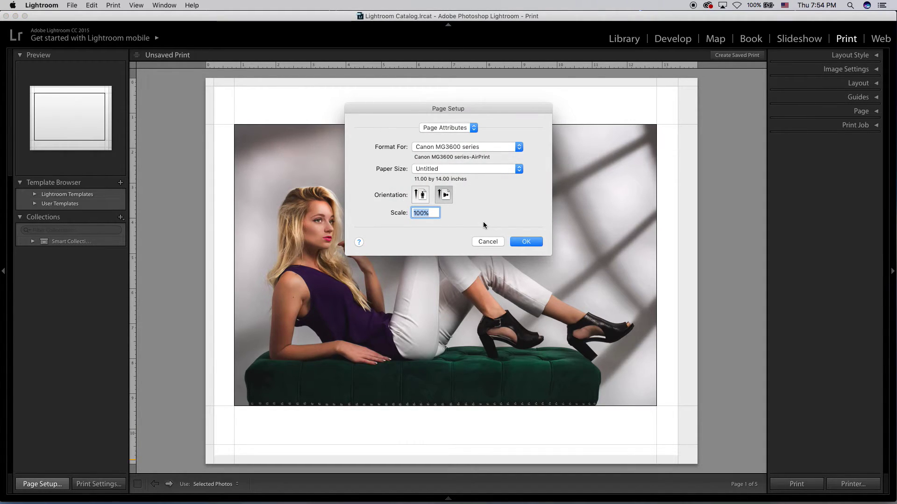
{"action": "left_click", "coordinate": [497, 147]}
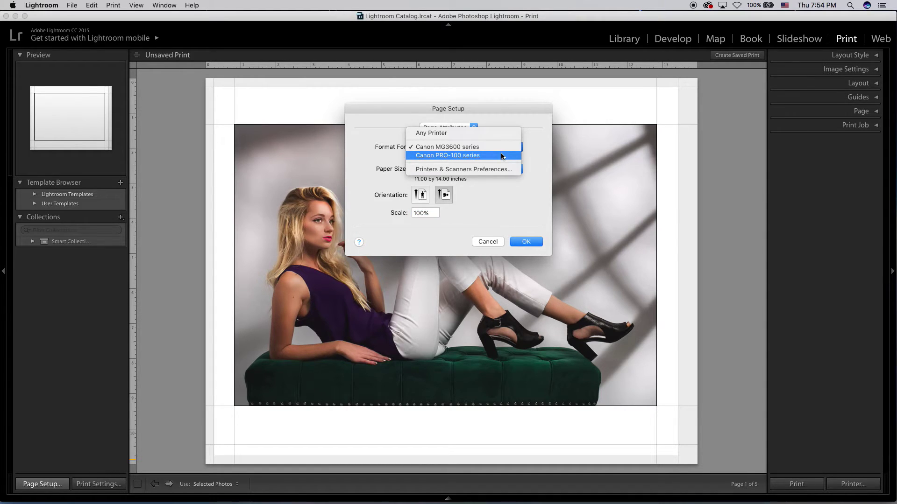
{"action": "left_click", "coordinate": [460, 155]}
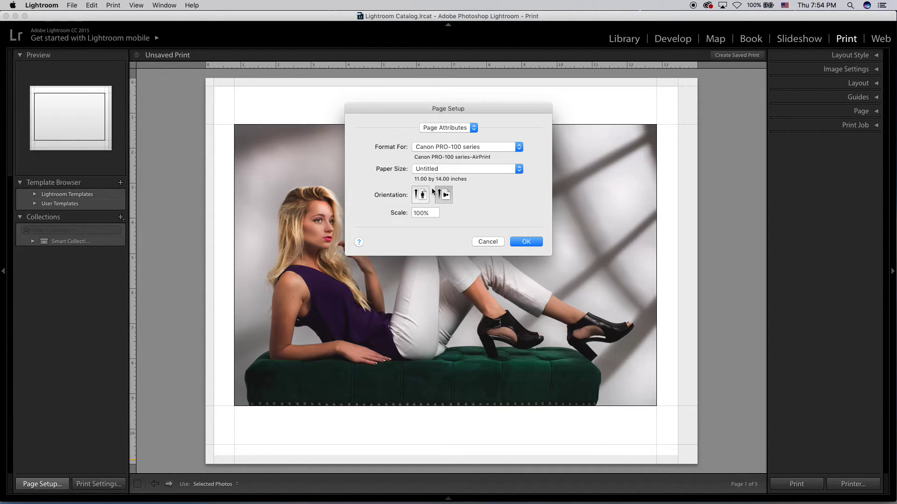
Browse the paper sizes, view the custom size settings and confirm the page setup with the Untitled 11 by 14 inch paper.
{"action": "left_click", "coordinate": [452, 170]}
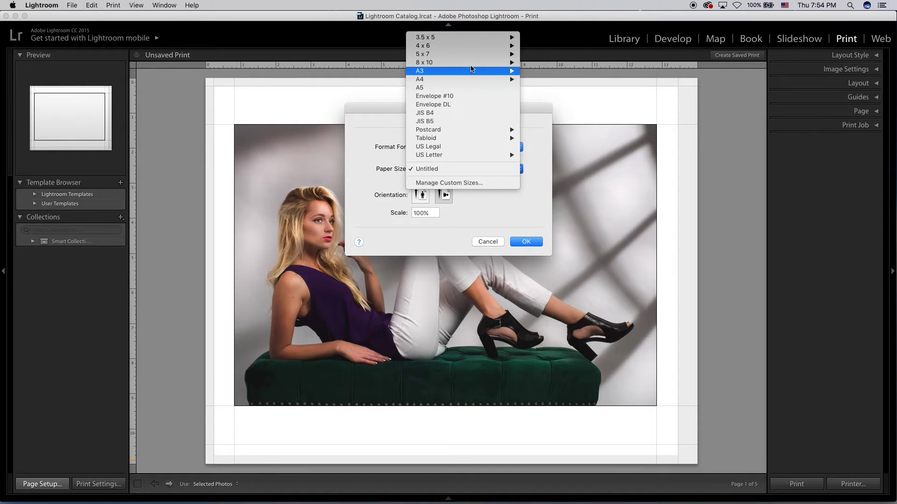
{"action": "mouse_move", "coordinate": [470, 64]}
{"action": "mouse_move", "coordinate": [455, 154]}
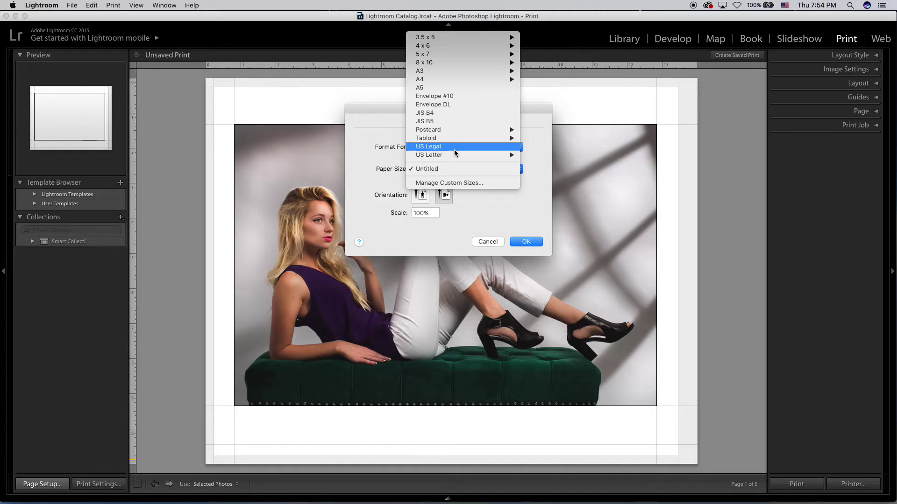
{"action": "left_click", "coordinate": [454, 183]}
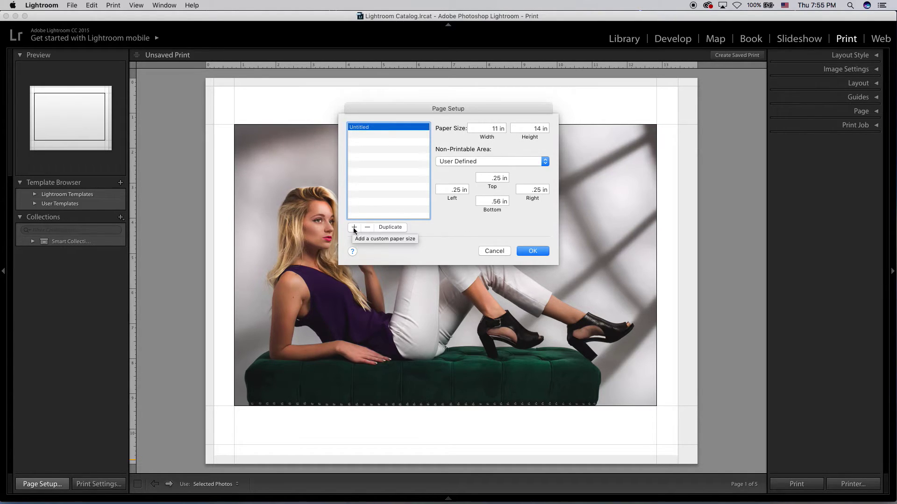
{"action": "left_click", "coordinate": [529, 253]}
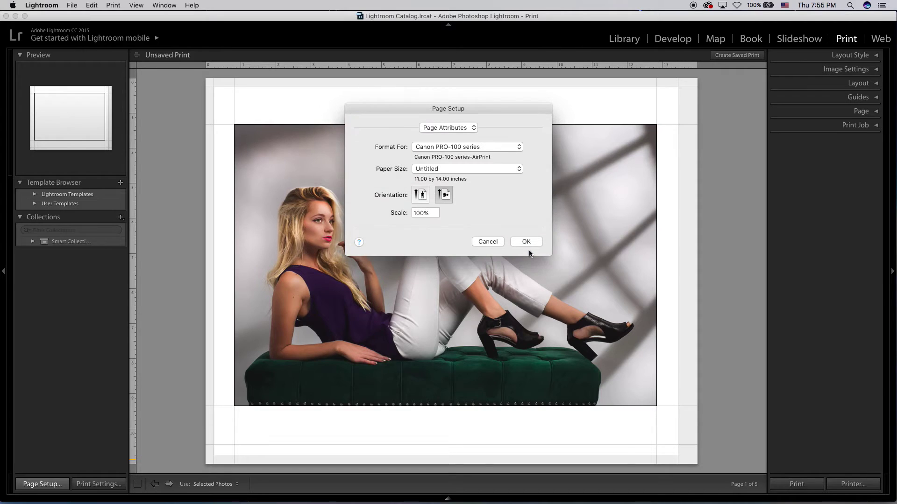
{"action": "left_click", "coordinate": [526, 242]}
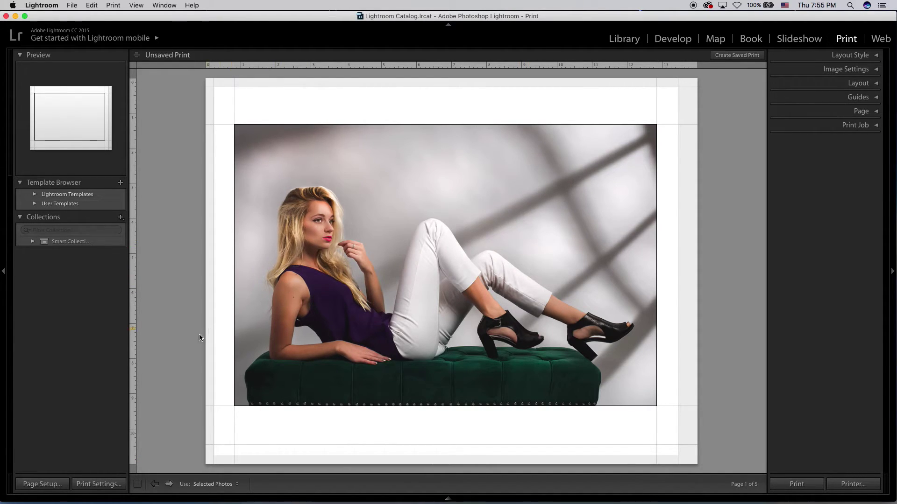
Open the print settings, choose the Canon PRO-100 series printer and keep the Media & Quality options displayed.
{"action": "left_click", "coordinate": [95, 484]}
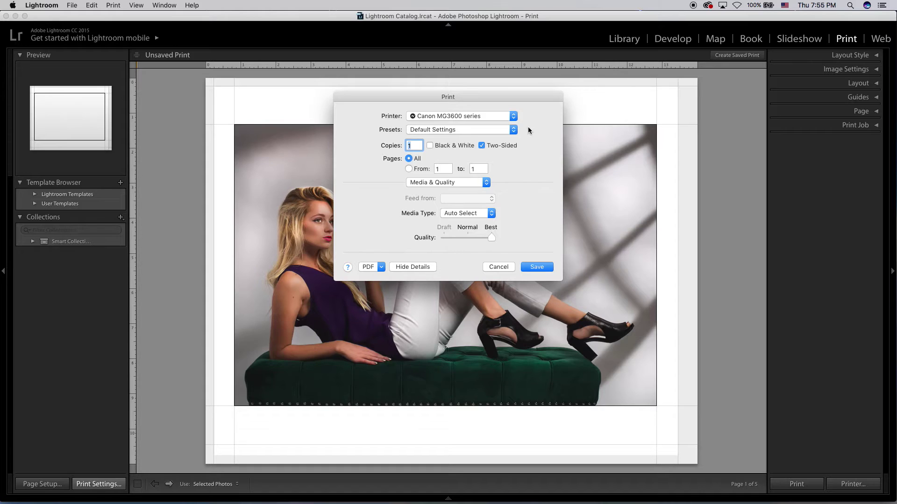
{"action": "left_click", "coordinate": [511, 118]}
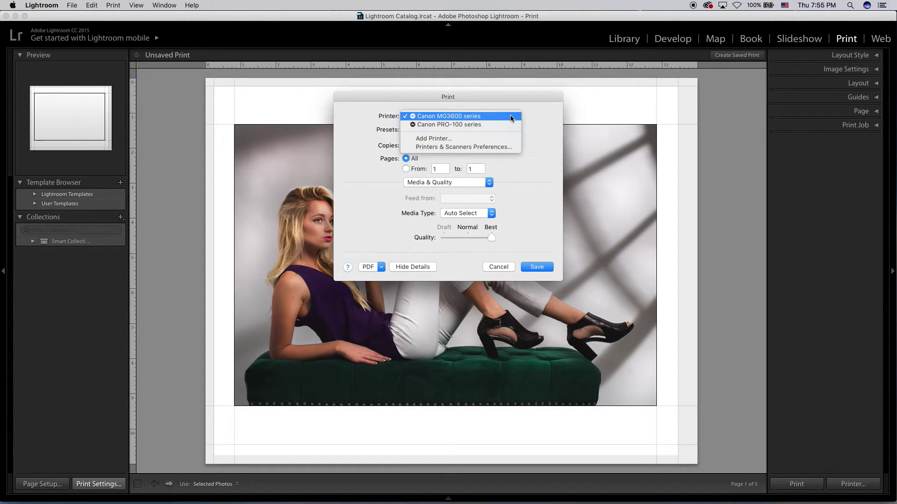
{"action": "left_click", "coordinate": [443, 125]}
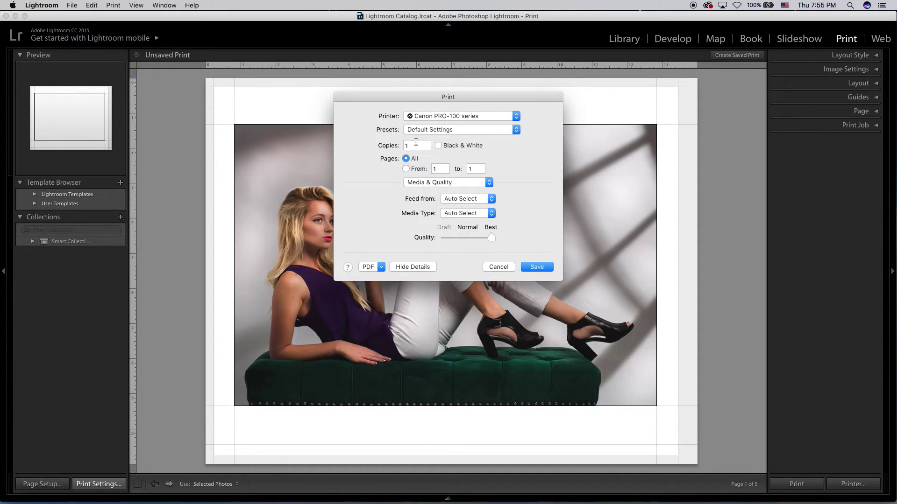
{"action": "left_click", "coordinate": [454, 182]}
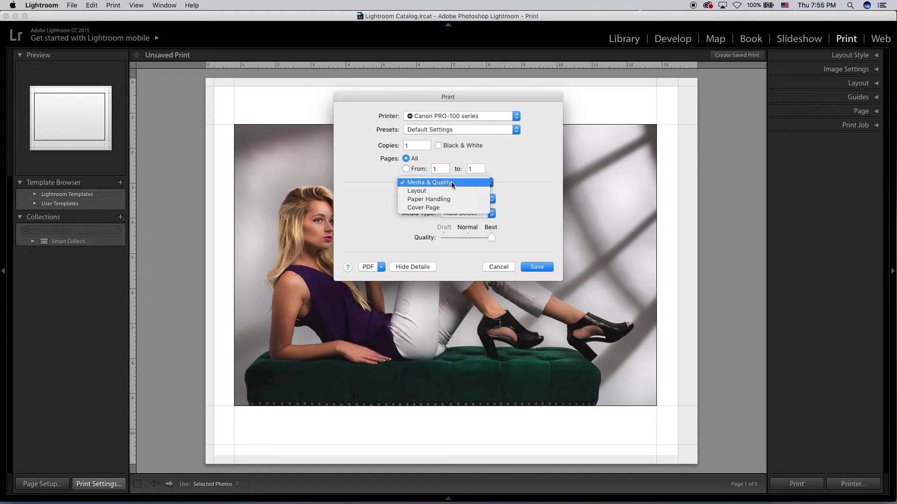
{"action": "left_click", "coordinate": [451, 181]}
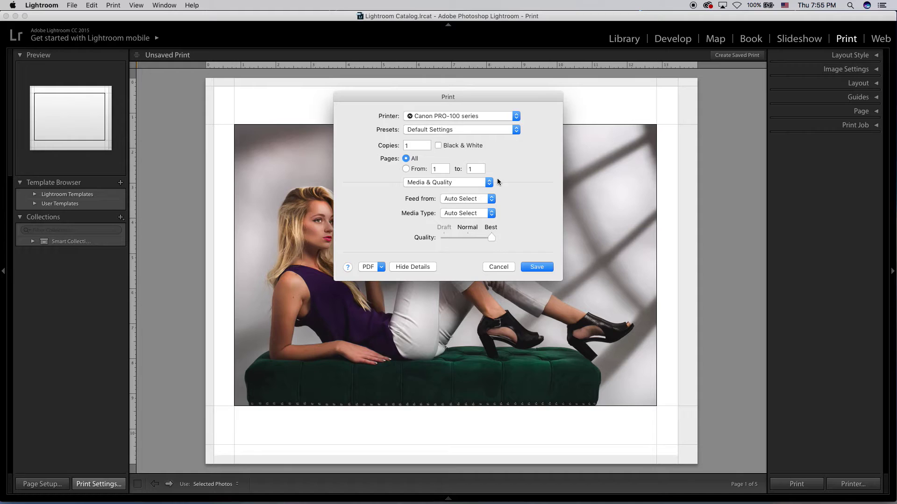
Set the paper feed to Manual Feed, keeping the media type at Auto Select and the quality at Best.
{"action": "left_click", "coordinate": [488, 199]}
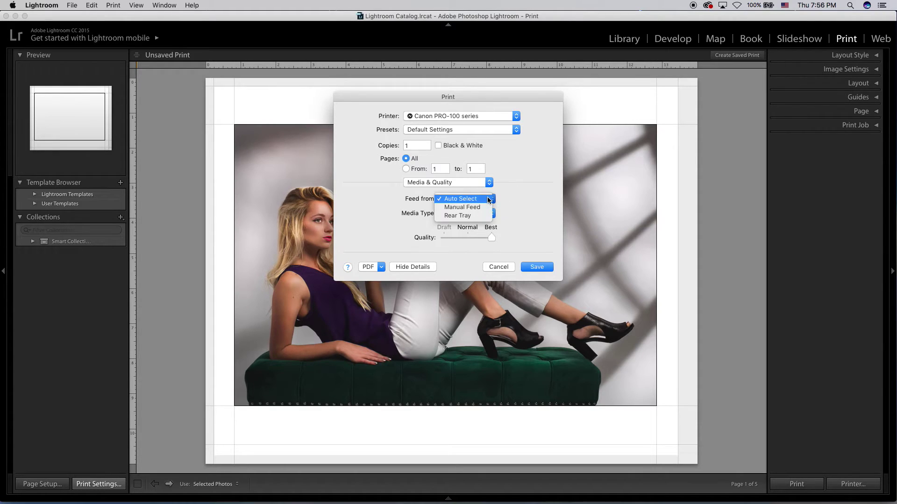
{"action": "left_click", "coordinate": [469, 208]}
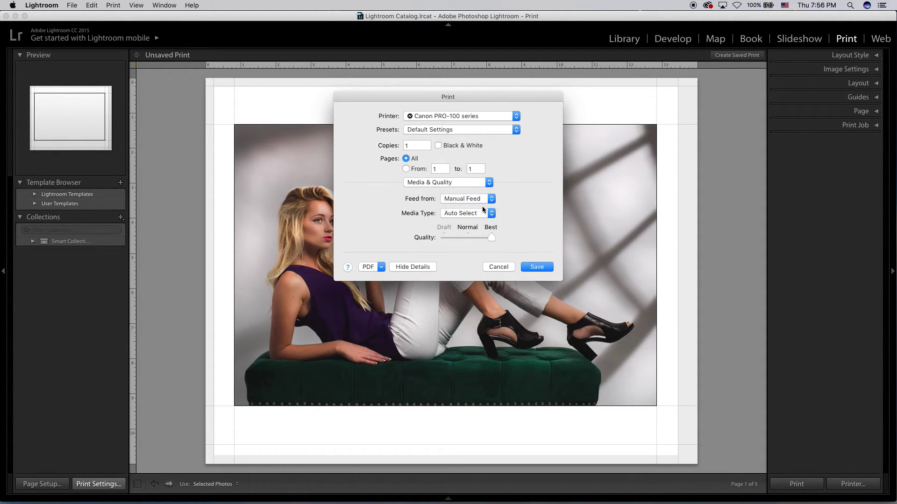
{"action": "left_click", "coordinate": [490, 214]}
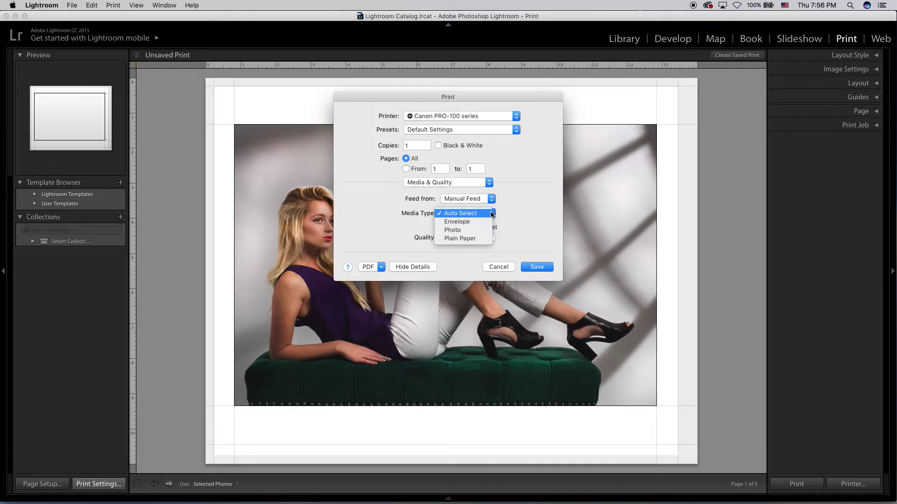
{"action": "left_click", "coordinate": [512, 209]}
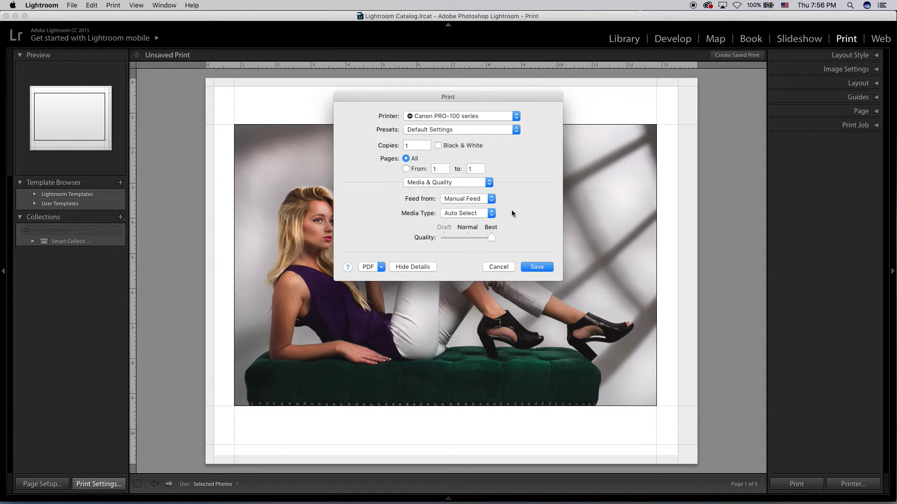
{"action": "left_click_drag", "start_coordinate": [491, 237], "coordinate": [439, 237]}
In the Layout options, try 2 and 16 pages per sheet, keep the border at None and return to 1 page per sheet.
{"action": "left_click", "coordinate": [467, 182]}
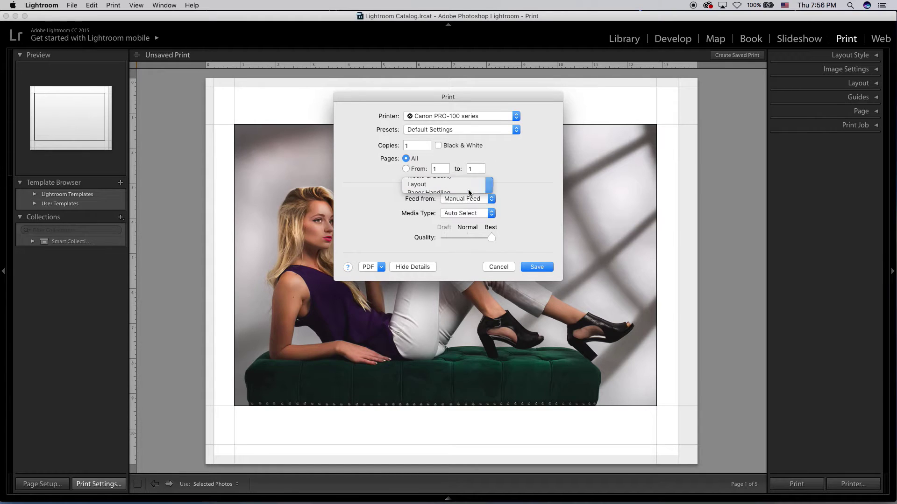
{"action": "left_click", "coordinate": [468, 191]}
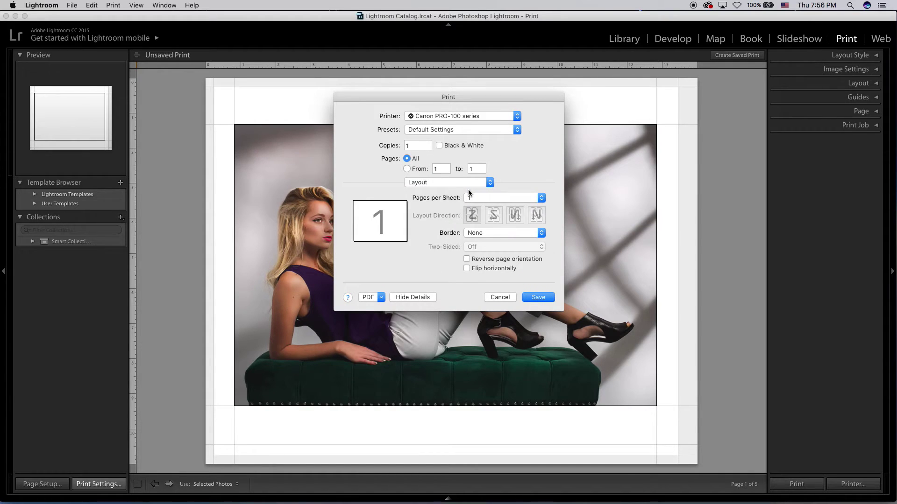
{"action": "left_click", "coordinate": [512, 198]}
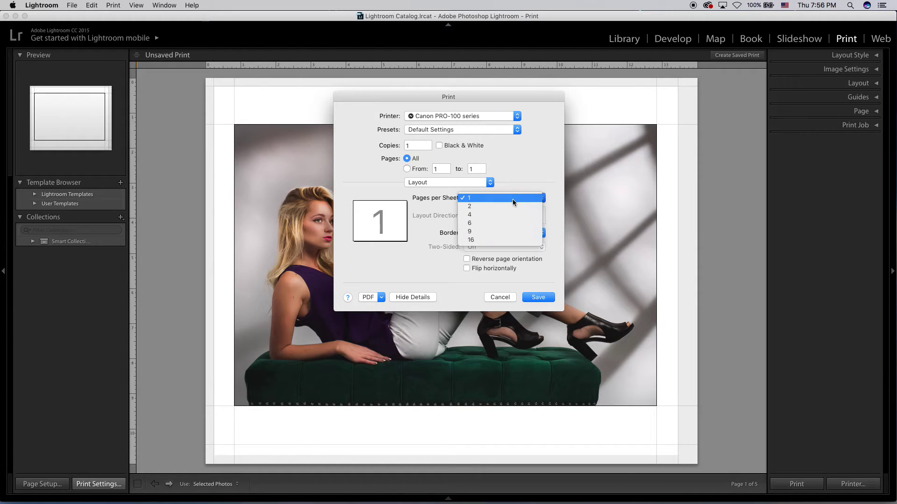
{"action": "left_click", "coordinate": [513, 206]}
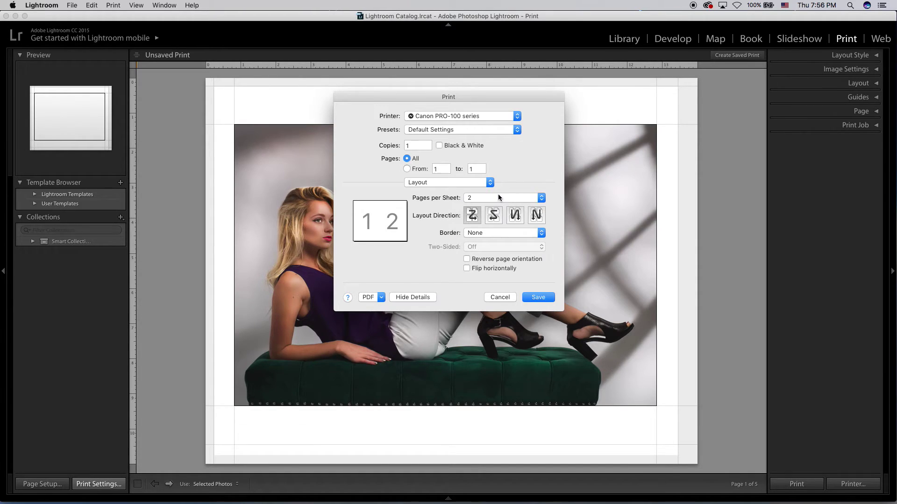
{"action": "left_click", "coordinate": [494, 196]}
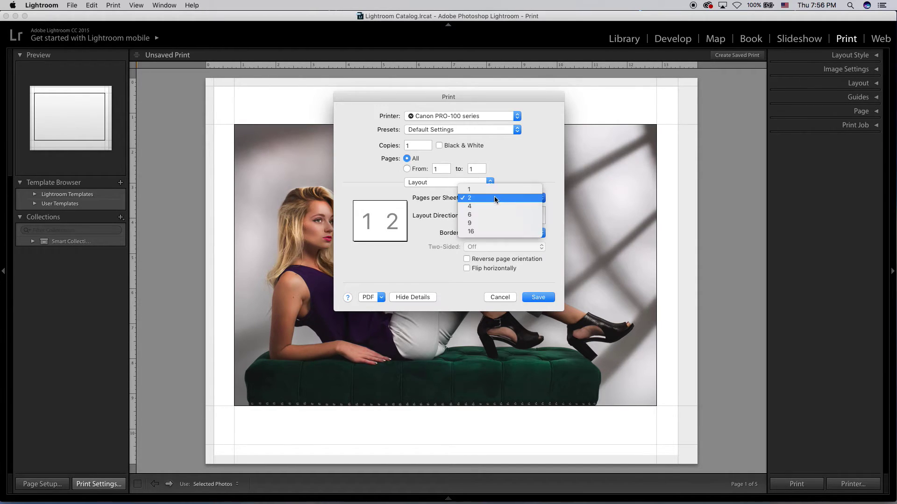
{"action": "left_click", "coordinate": [495, 230]}
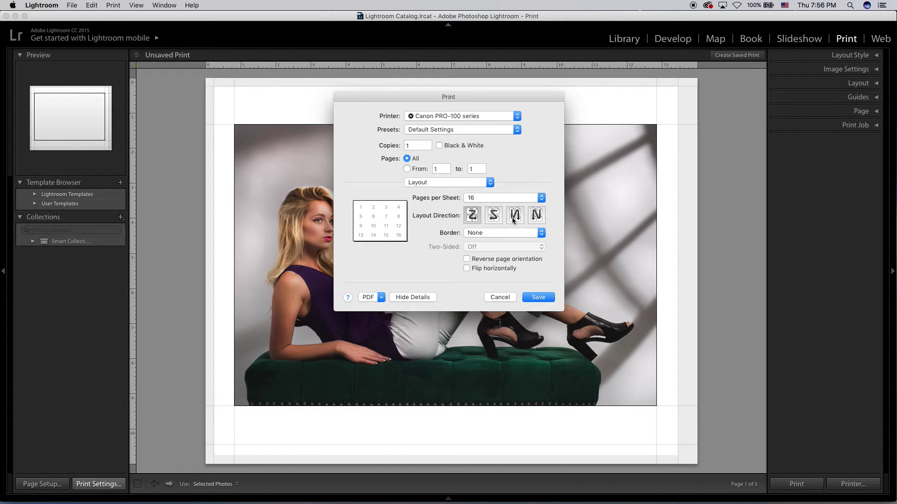
{"action": "left_click", "coordinate": [493, 233]}
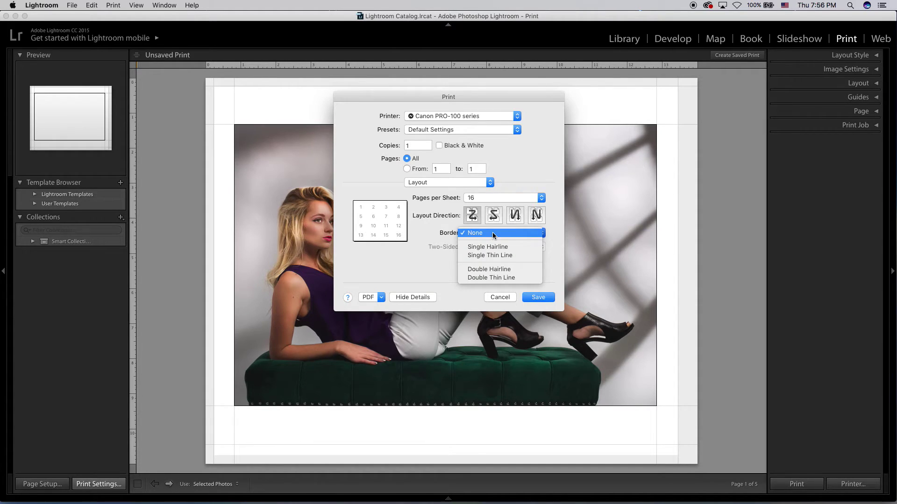
{"action": "left_click", "coordinate": [493, 232]}
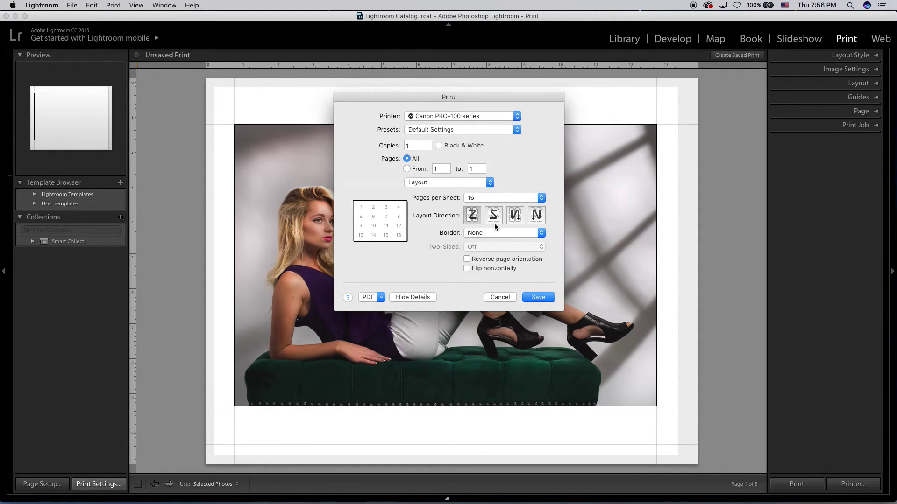
{"action": "left_click", "coordinate": [491, 199]}
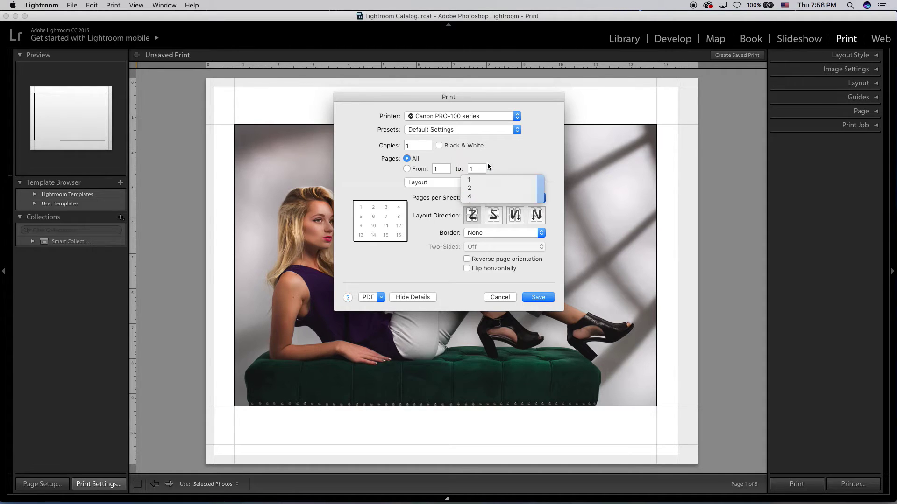
{"action": "left_click", "coordinate": [487, 161]}
View the Paper Handling and Cover Page options, and save the print settings without a cover page.
{"action": "left_click", "coordinate": [461, 183]}
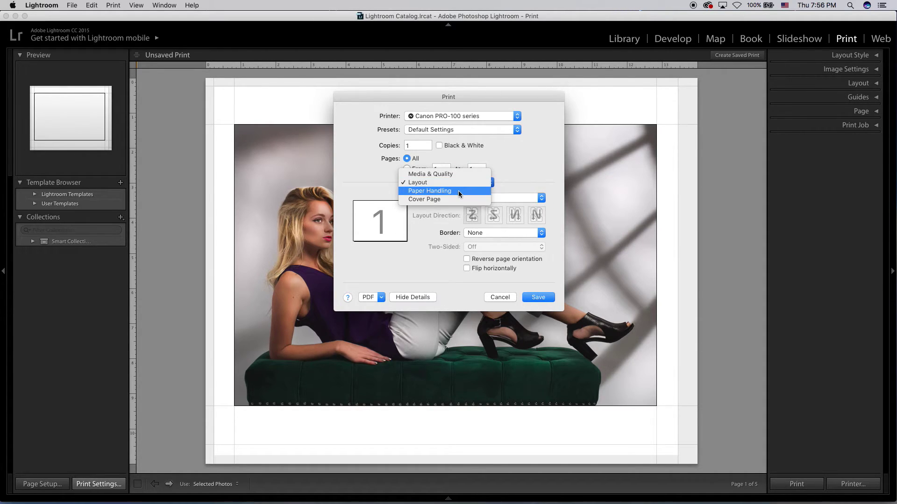
{"action": "left_click", "coordinate": [459, 192]}
{"action": "left_click", "coordinate": [464, 183]}
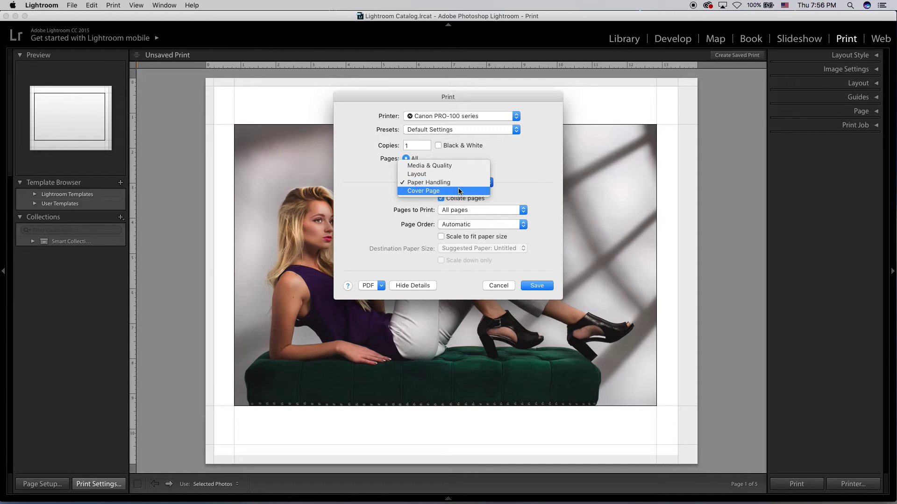
{"action": "left_click", "coordinate": [462, 192]}
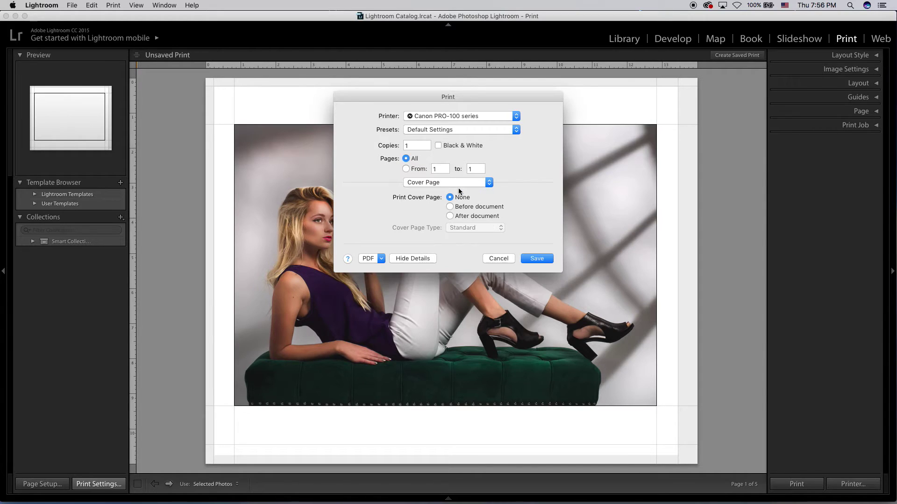
{"action": "left_click", "coordinate": [534, 259]}
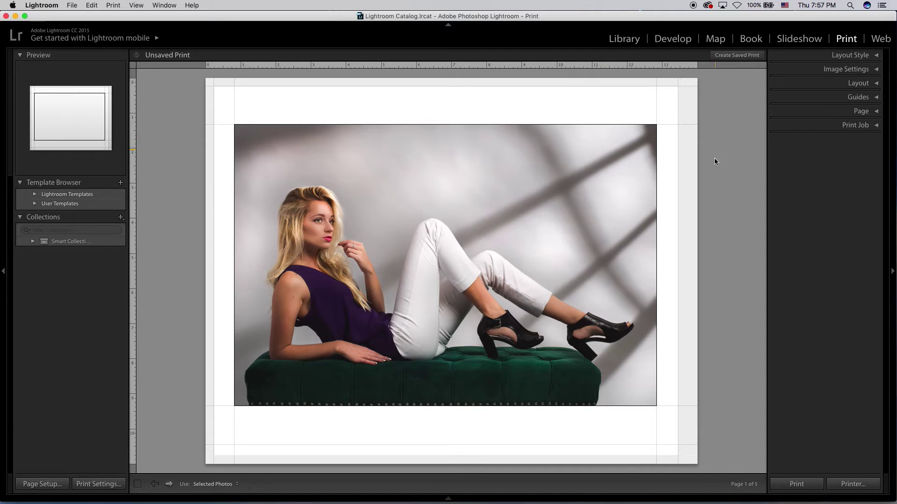
Expand the Layout Style and Layout sections and reduce the page's bottom margin to 0.25 in.
{"action": "left_click", "coordinate": [872, 55]}
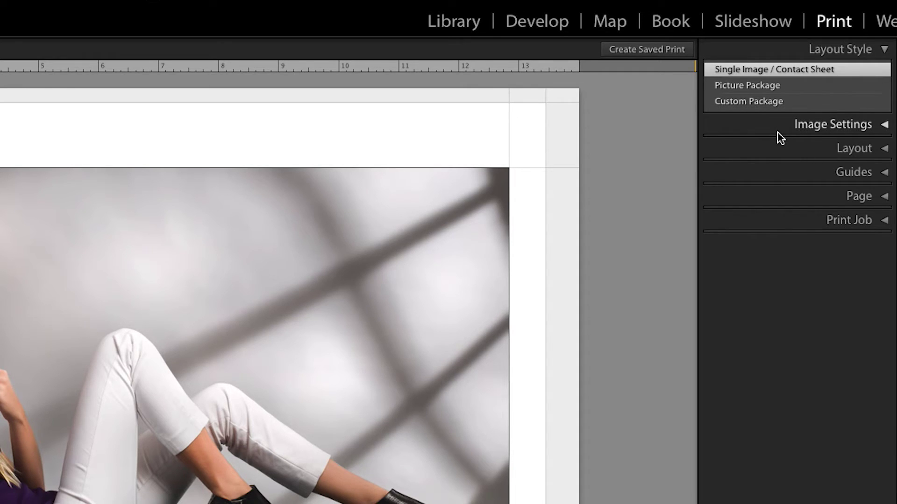
{"action": "left_click", "coordinate": [882, 150]}
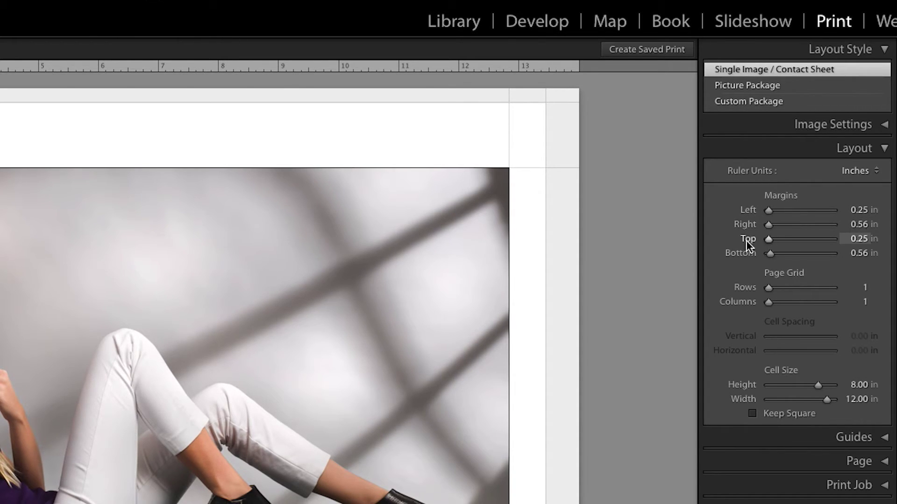
{"action": "left_click_drag", "start_coordinate": [769, 253], "coordinate": [743, 250]}
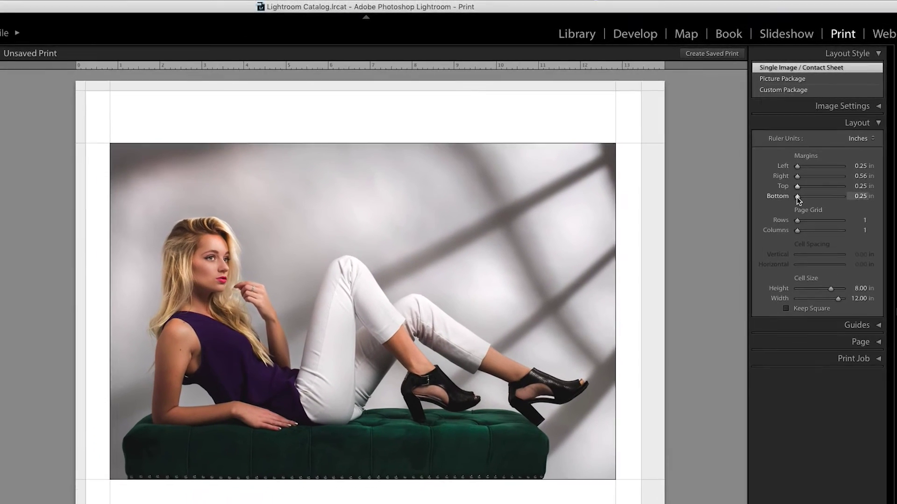
{"action": "left_click_drag", "start_coordinate": [798, 200], "coordinate": [807, 176]}
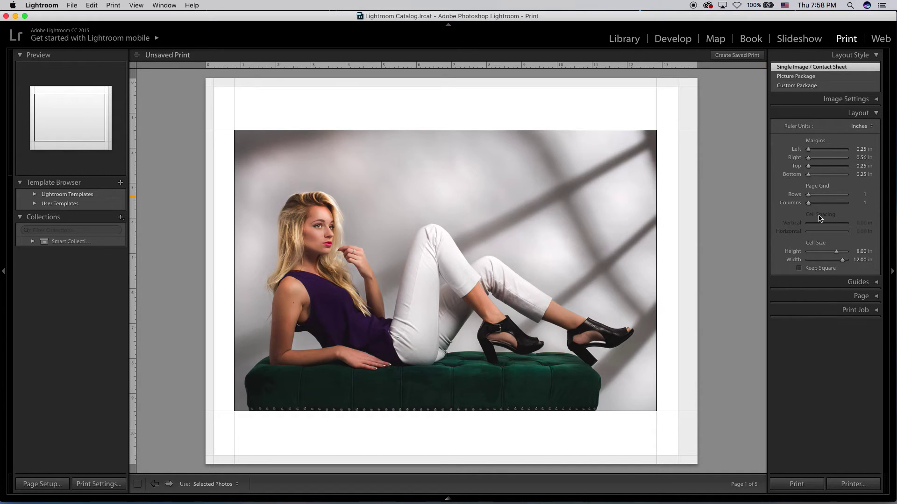
Try page grids of 4 rows by 3 columns and 2 by 2, and return to a single cell.
{"action": "left_click_drag", "start_coordinate": [808, 195], "coordinate": [814, 205]}
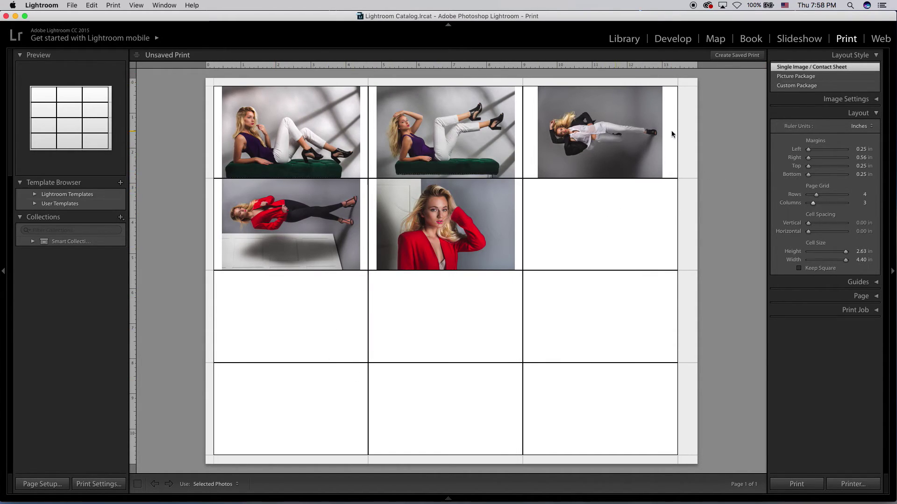
{"action": "left_click_drag", "start_coordinate": [816, 197], "coordinate": [811, 198]}
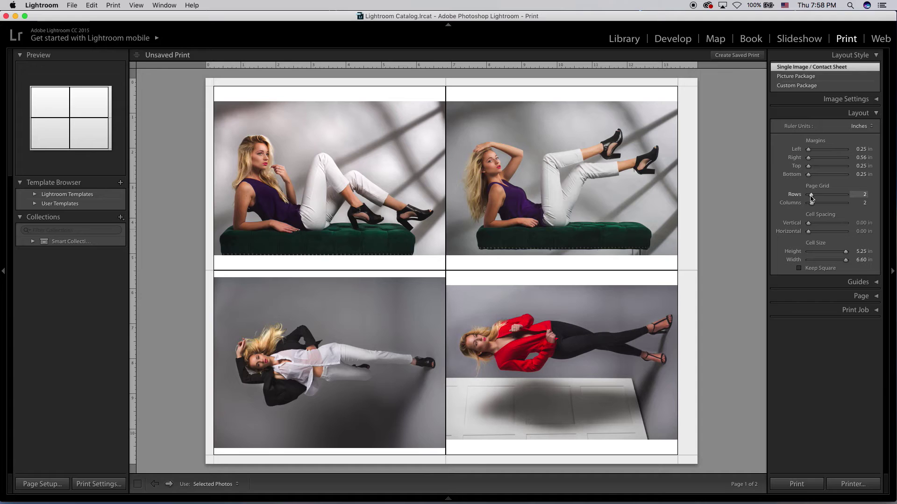
{"action": "left_click_drag", "start_coordinate": [811, 196], "coordinate": [808, 205]}
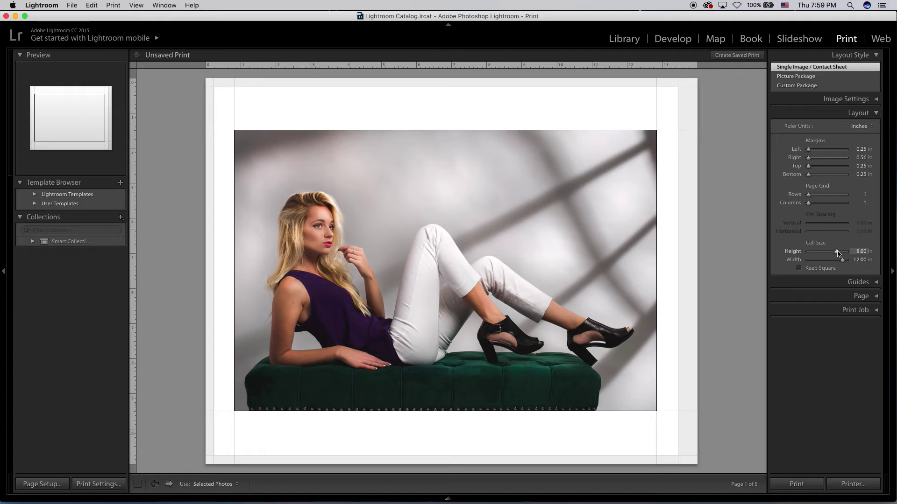
Try a cell height of about 1.94 in and set it back to 8 in.
{"action": "left_click_drag", "start_coordinate": [836, 254], "coordinate": [815, 257]}
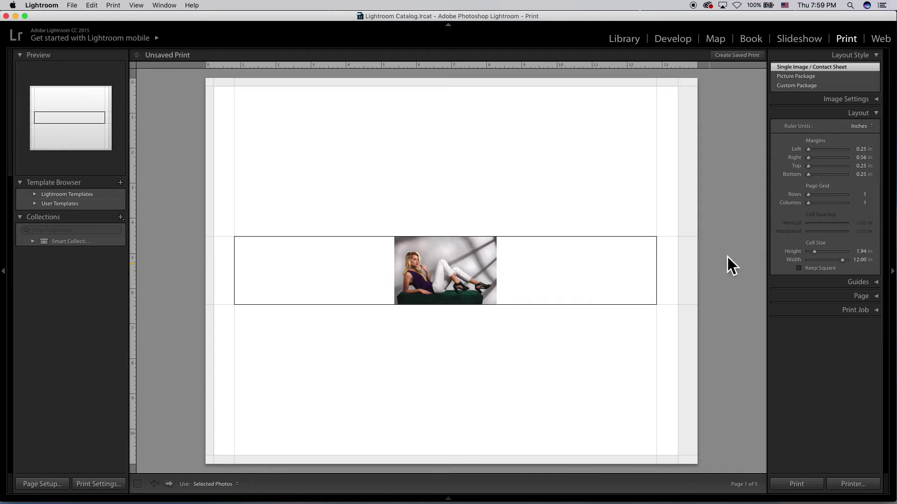
{"action": "left_click", "coordinate": [860, 252]}
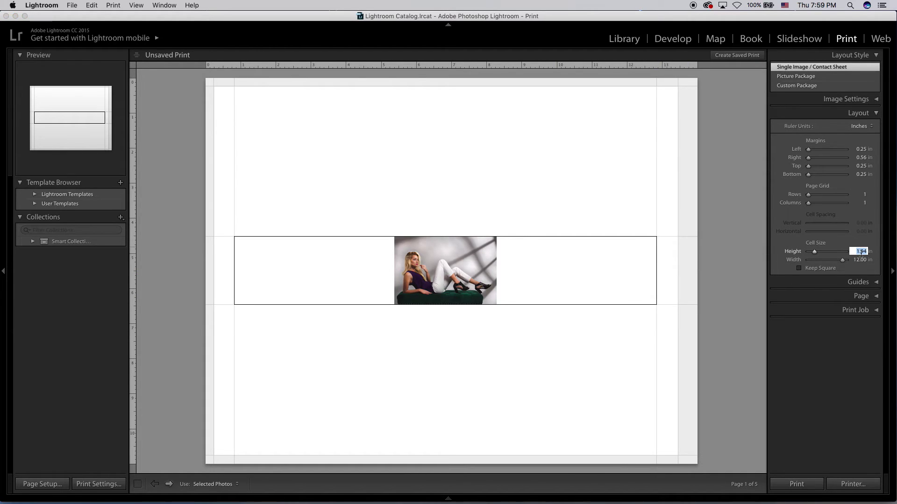
{"action": "type", "text": "8"}
{"action": "key", "text": "Return"}
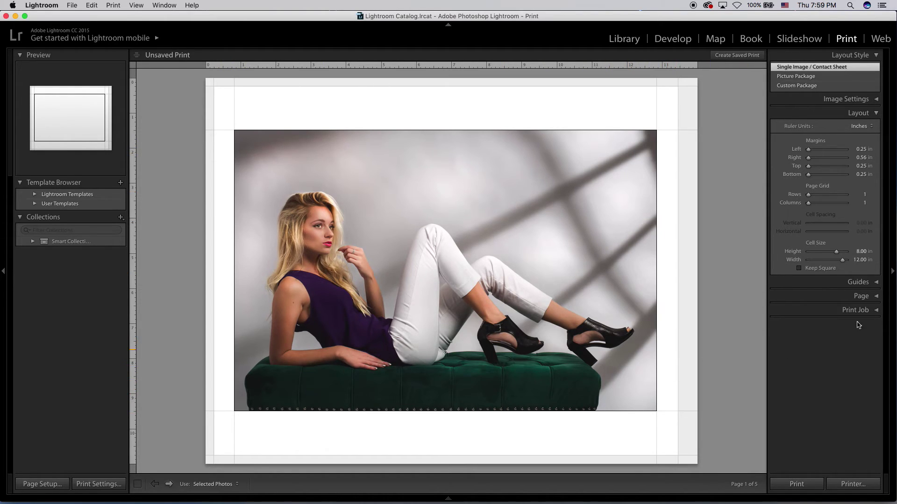
In the Print Job section, enable a 240 ppi print resolution, keep Low print sharpening and set the media type to Matte.
{"action": "left_click", "coordinate": [876, 311]}
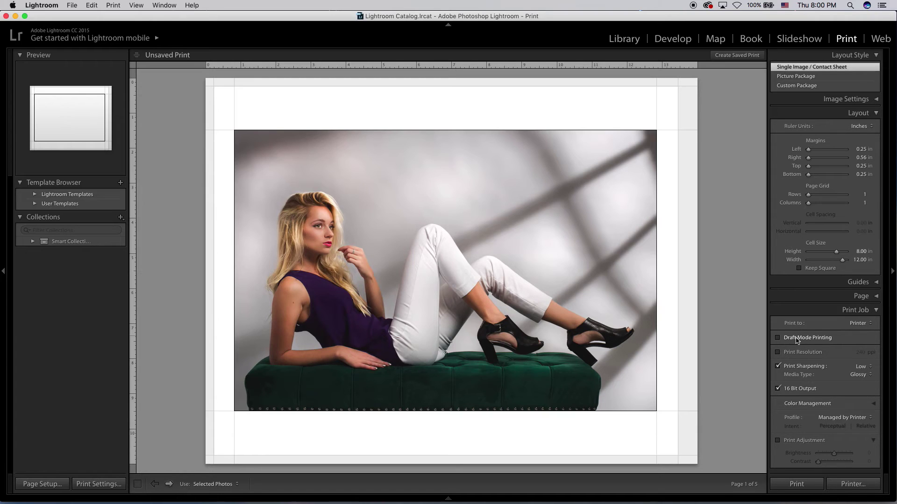
{"action": "left_click", "coordinate": [802, 352]}
{"action": "left_click", "coordinate": [866, 368]}
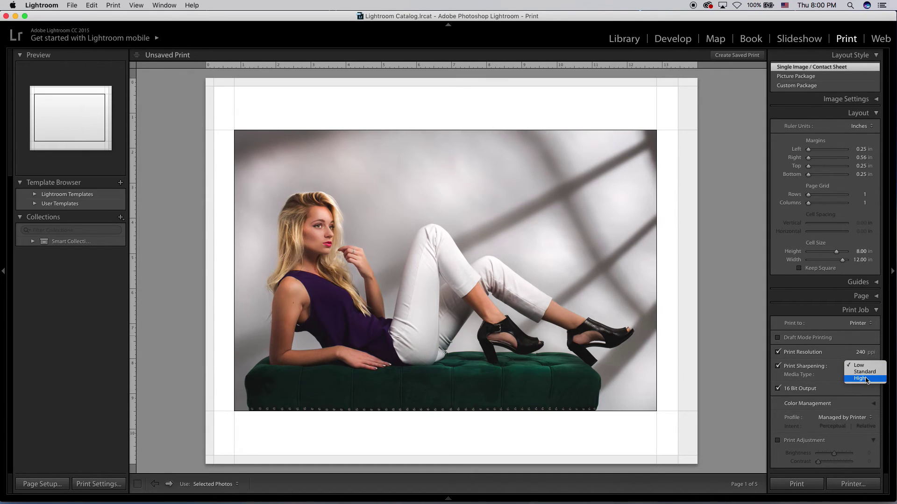
{"action": "left_click", "coordinate": [863, 366]}
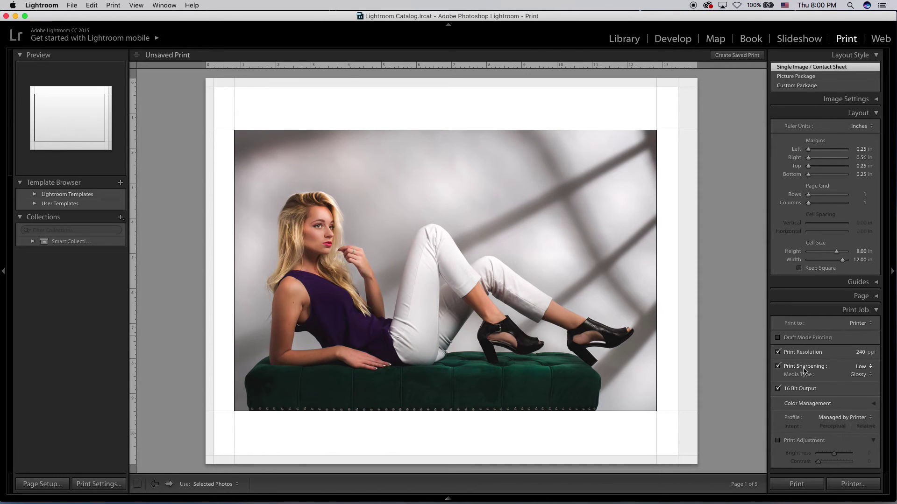
{"action": "left_click", "coordinate": [859, 375]}
View the other color management profiles on offer and close the list, leaving the profile Managed by Printer.
{"action": "left_click", "coordinate": [841, 418]}
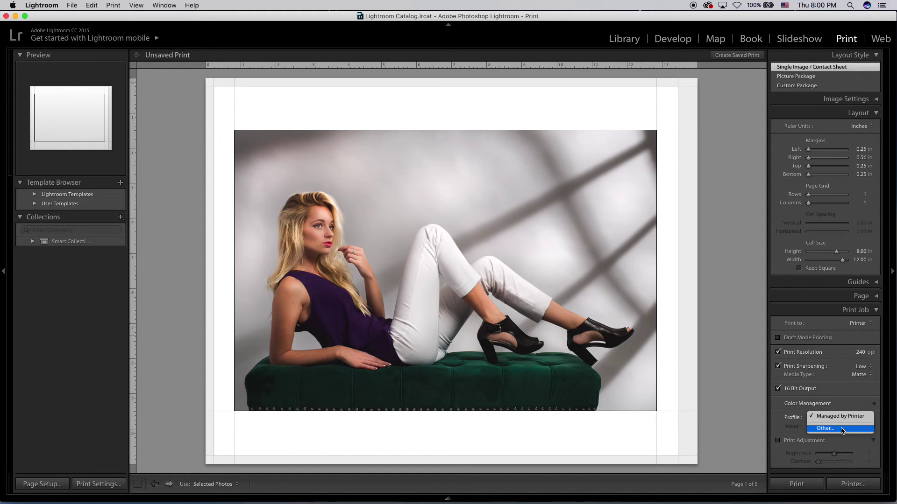
{"action": "left_click", "coordinate": [838, 428]}
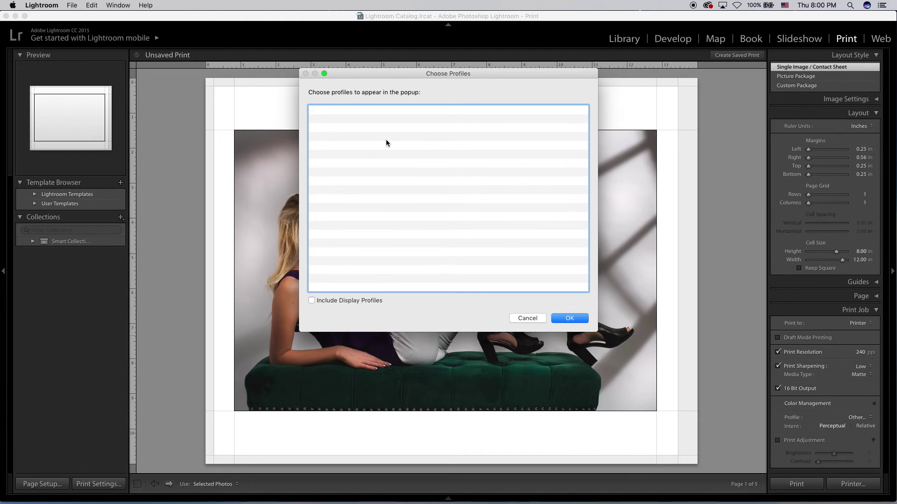
{"action": "left_click", "coordinate": [569, 319]}
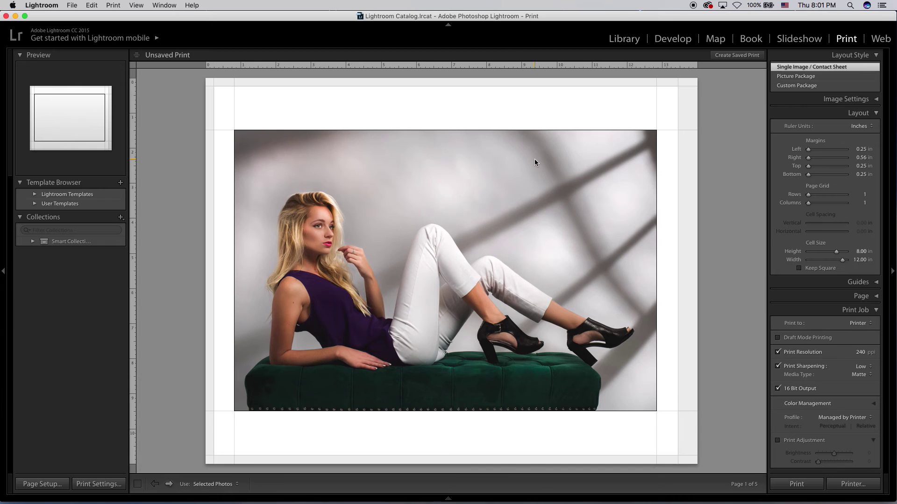
Page through the selected photos in the print layout up to the fourth page.
{"action": "key", "text": "Right"}
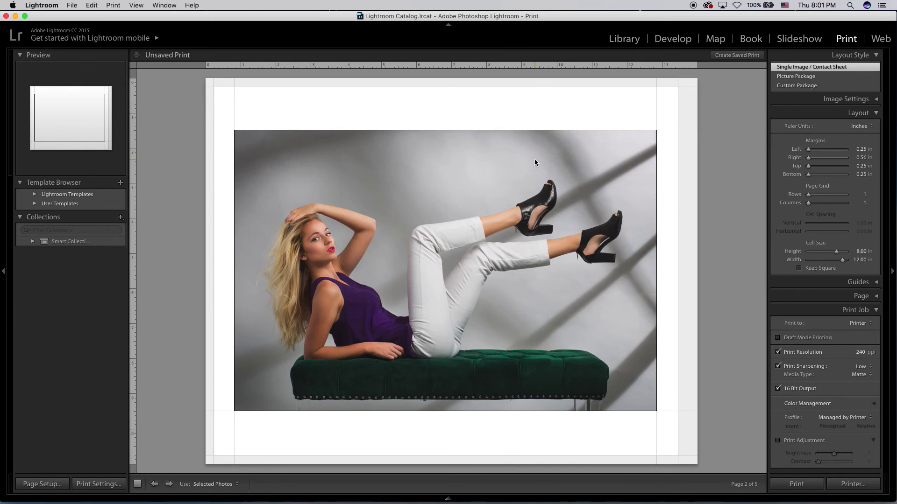
{"action": "key", "text": "Right"}
{"action": "key", "text": "Right"}
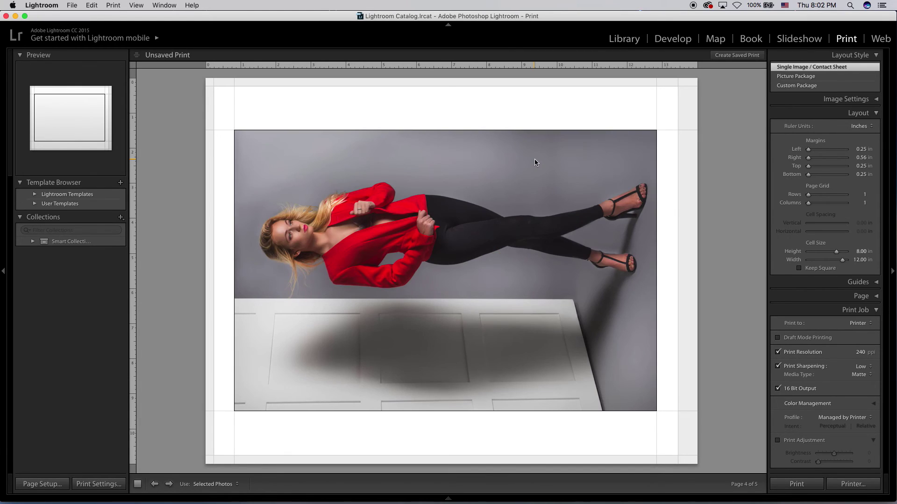
Page back and forth through the five selected photos to check each one in the print layout, finishing on the first page.
{"action": "key", "text": "Right"}
{"action": "key", "text": "Left"}
{"action": "key", "text": "Left"}
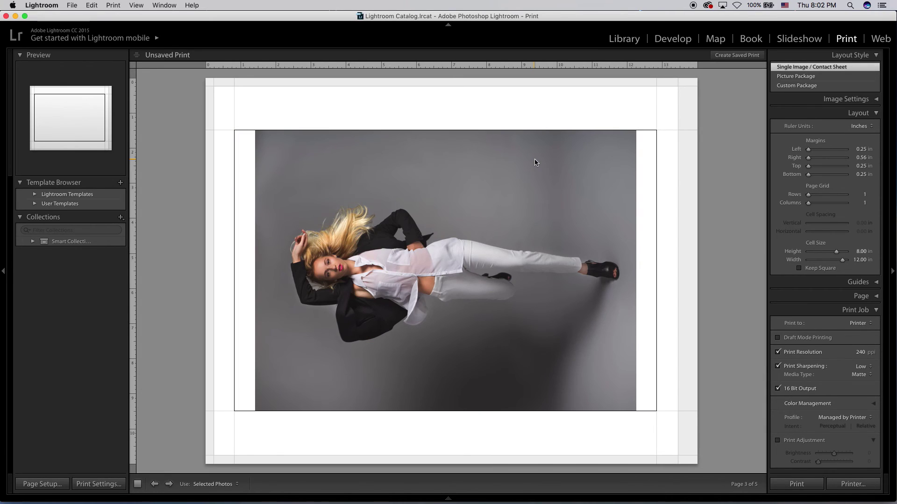
{"action": "key", "text": "Right"}
{"action": "key", "text": "Right"}
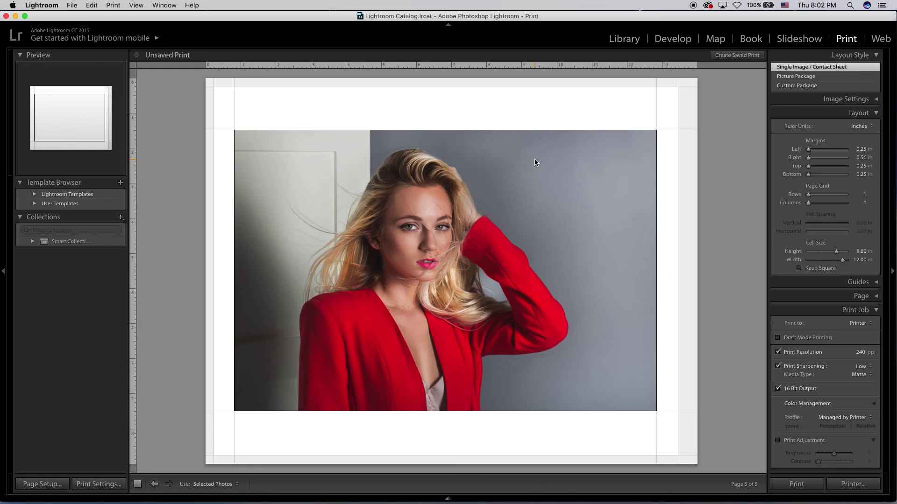
{"action": "key", "text": "Home"}
{"action": "key", "text": "Right"}
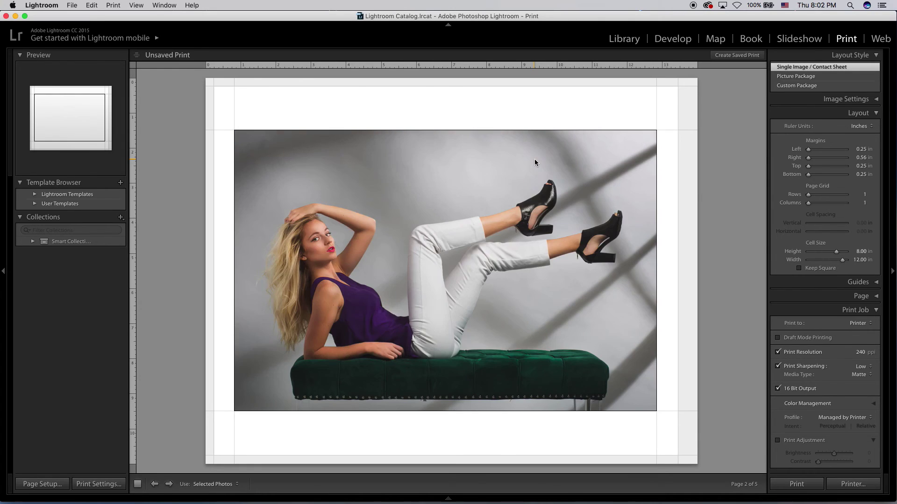
{"action": "key", "text": "Left"}
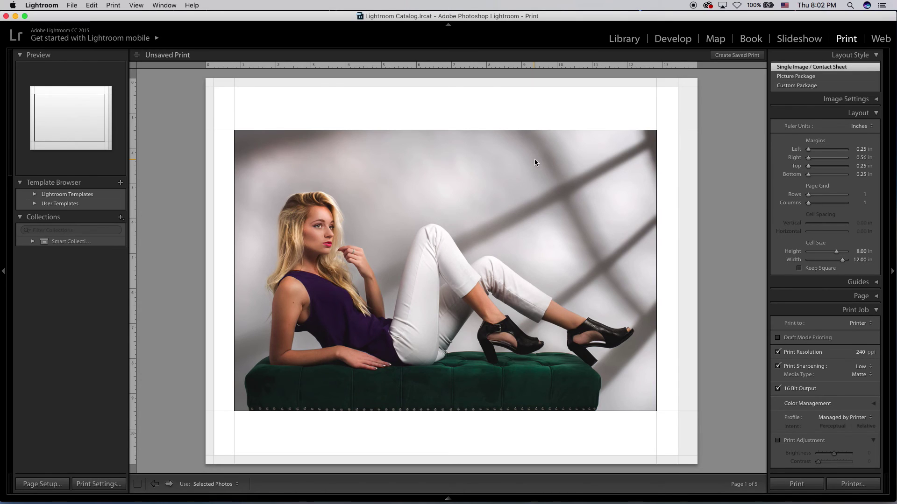
{"action": "key", "text": "Right"}
{"action": "key", "text": "Right"}
{"action": "key", "text": "Right"}
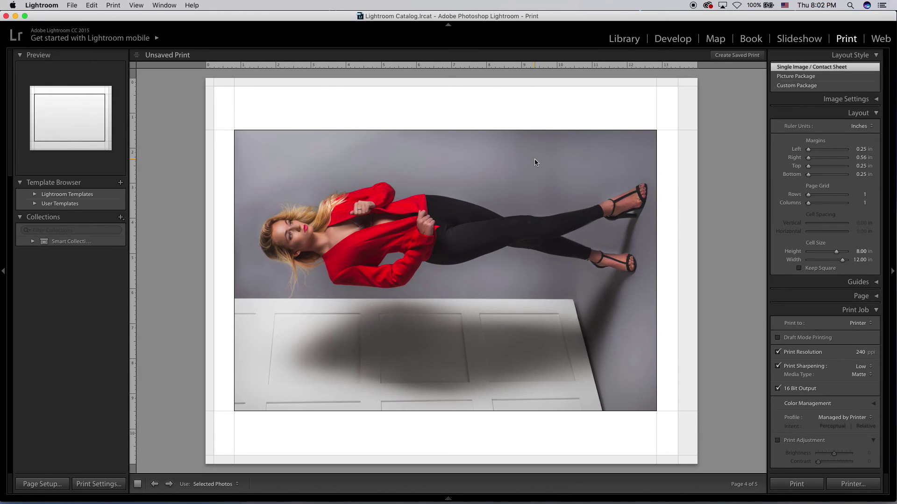
{"action": "key", "text": "Right"}
{"action": "key", "text": "Home"}
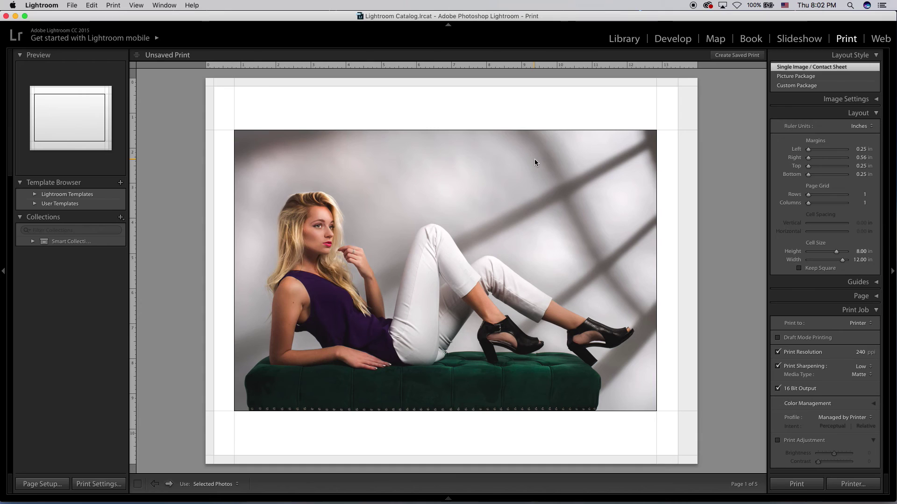